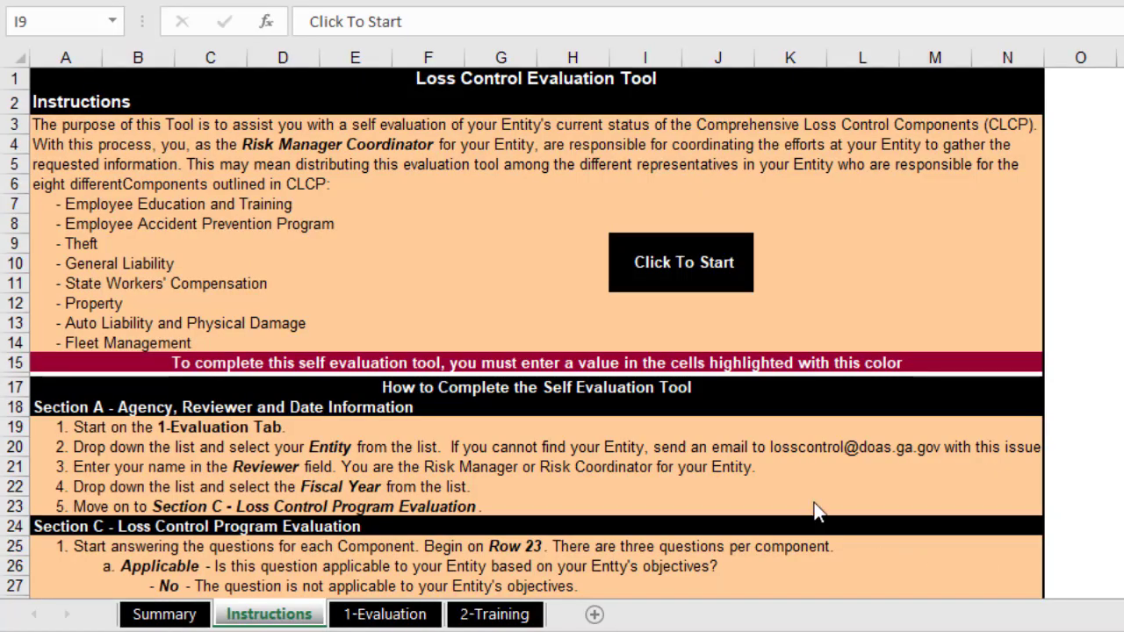
Go to the 1-Evaluation sheet and pick Department of Administrative Services as the Evaluated Agency.
click(690, 268)
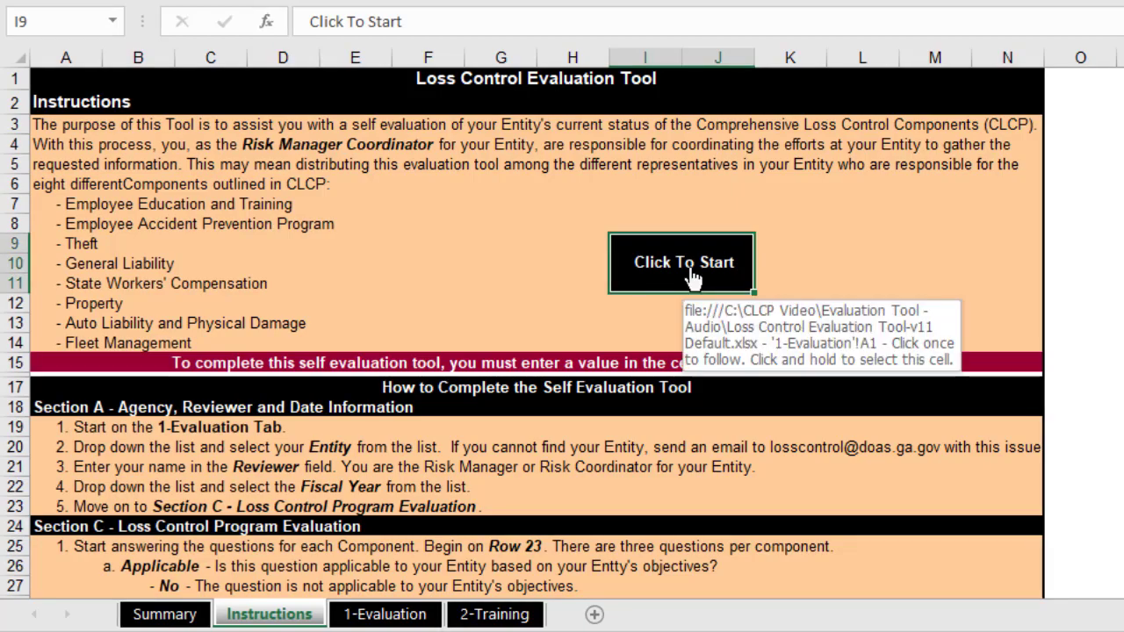
click(691, 276)
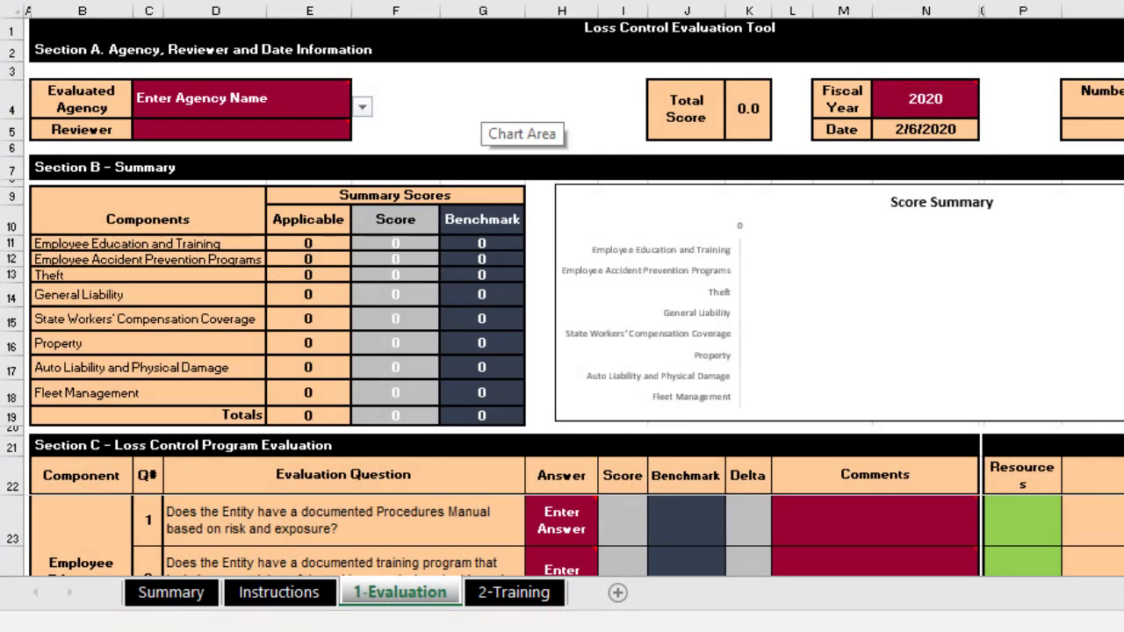
click(242, 97)
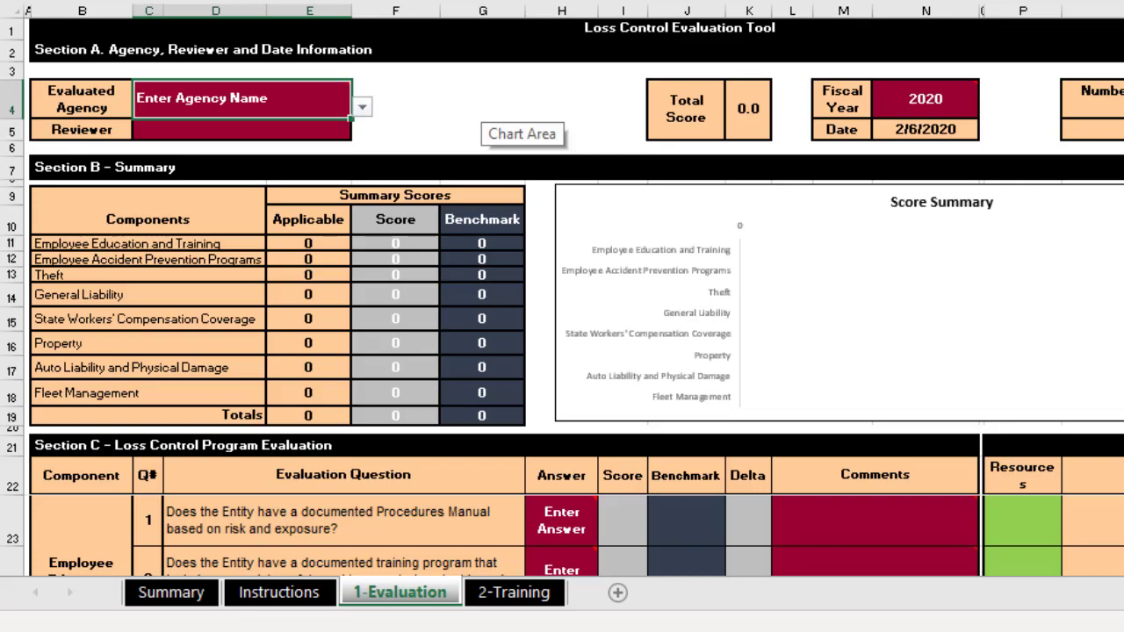
key(alt+Down)
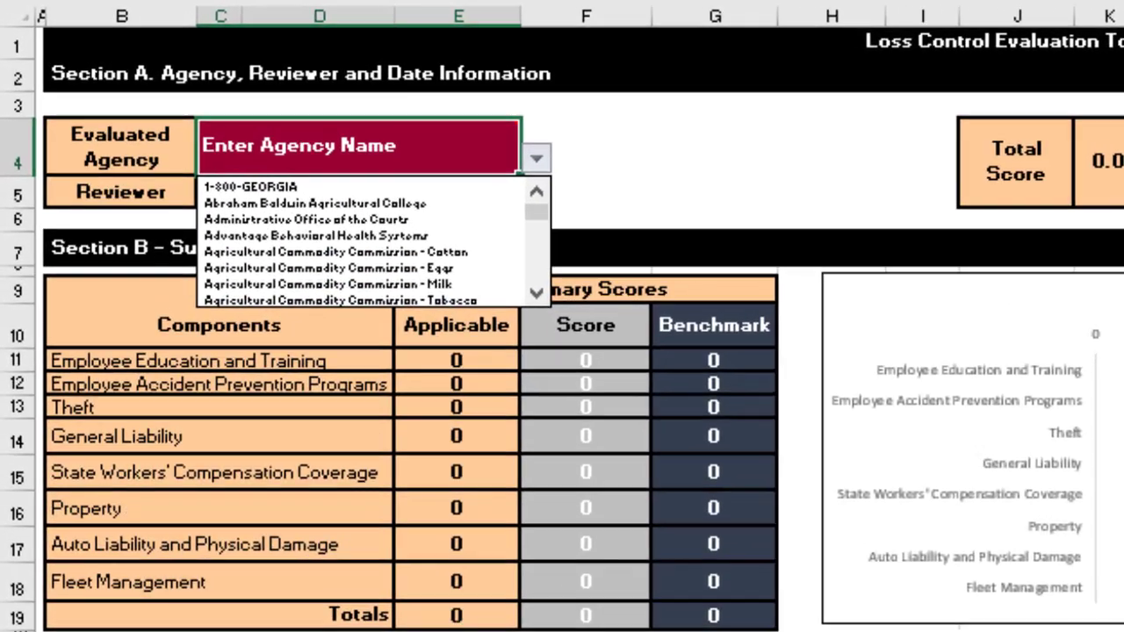
scroll(248, 162, down, 10)
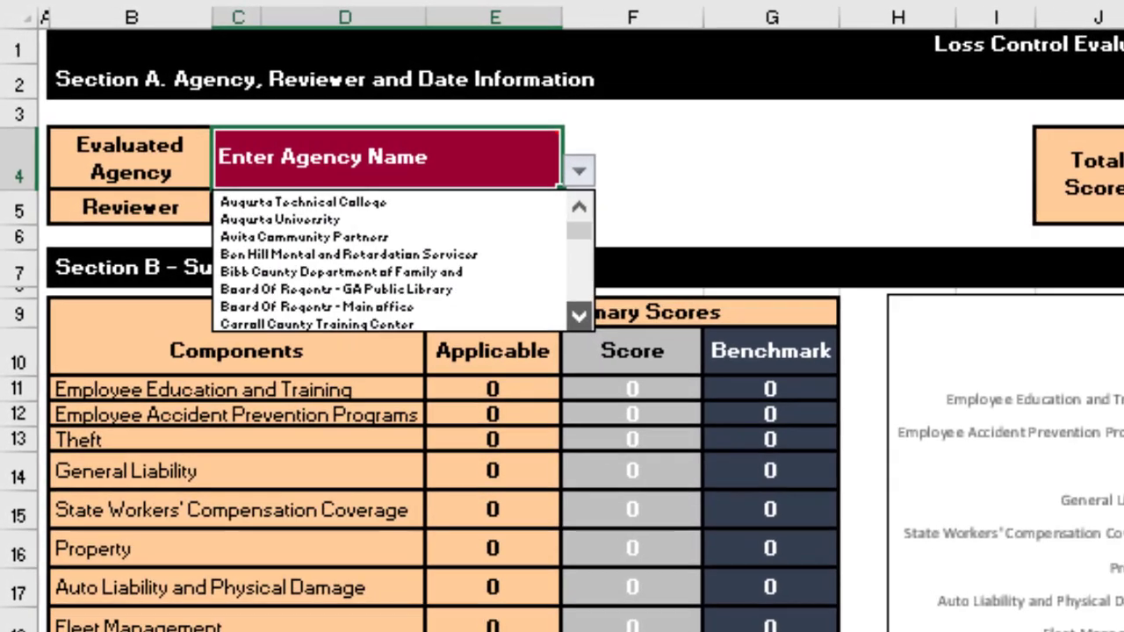
scroll(396, 263, down, 4)
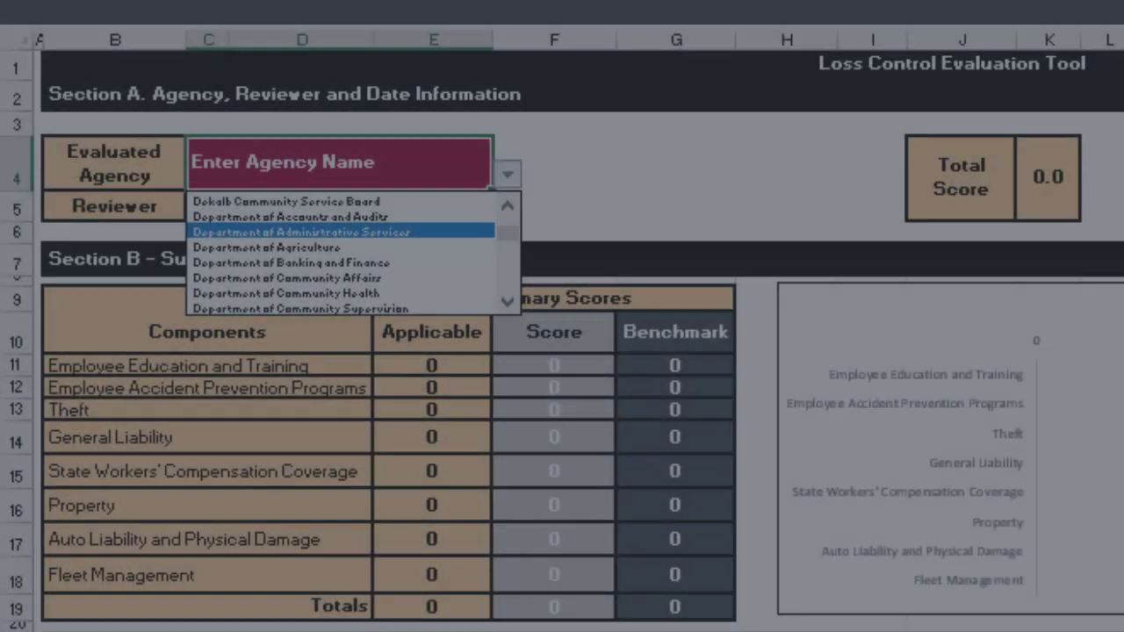
click(351, 237)
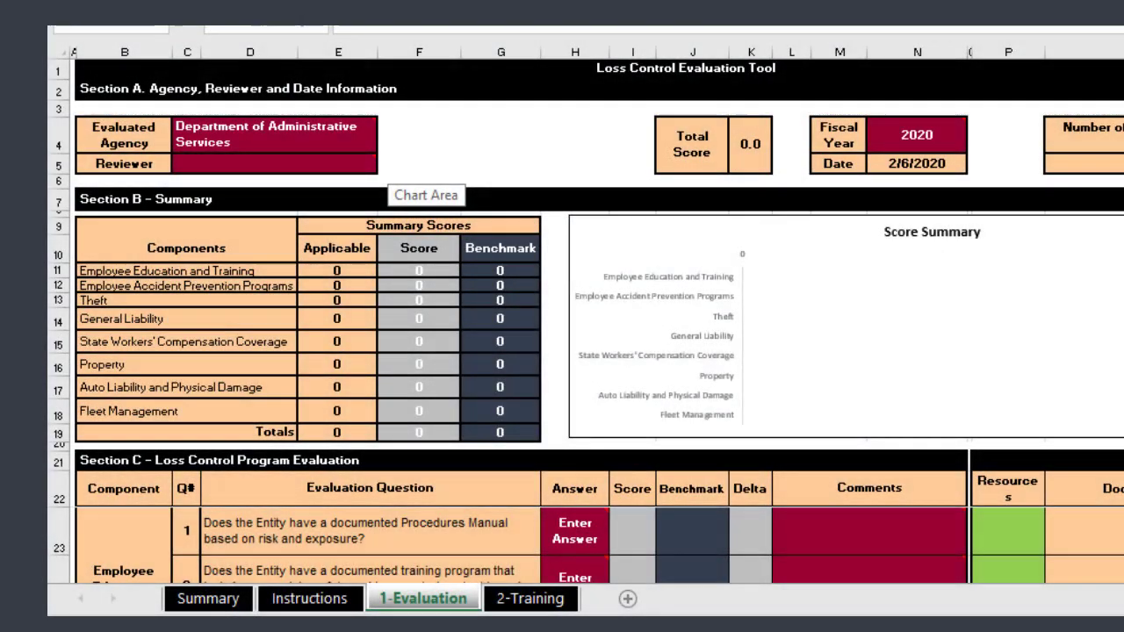
Enter the reviewer's name and check that the Fiscal Year dropdown shows 2020.
click(275, 163)
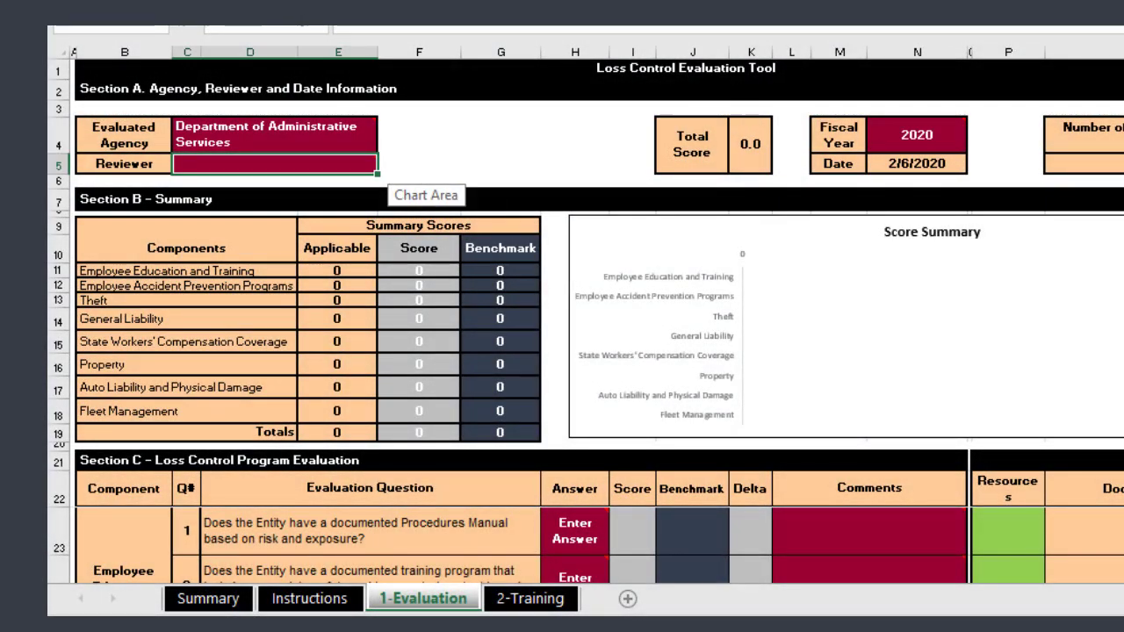
text(Ann Smit)
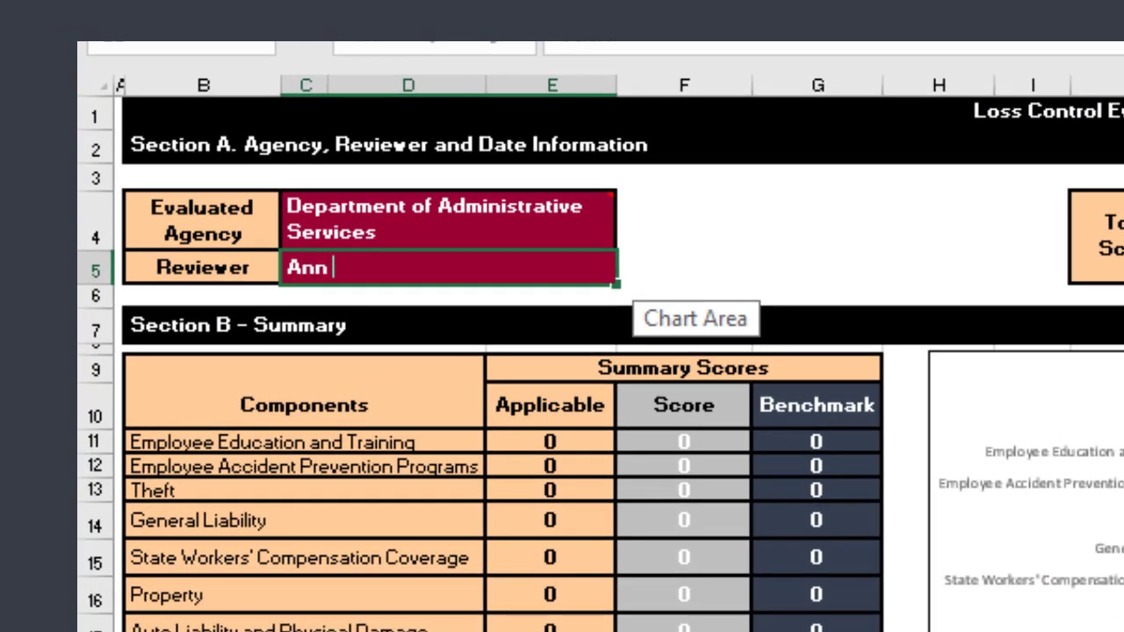
text(h)
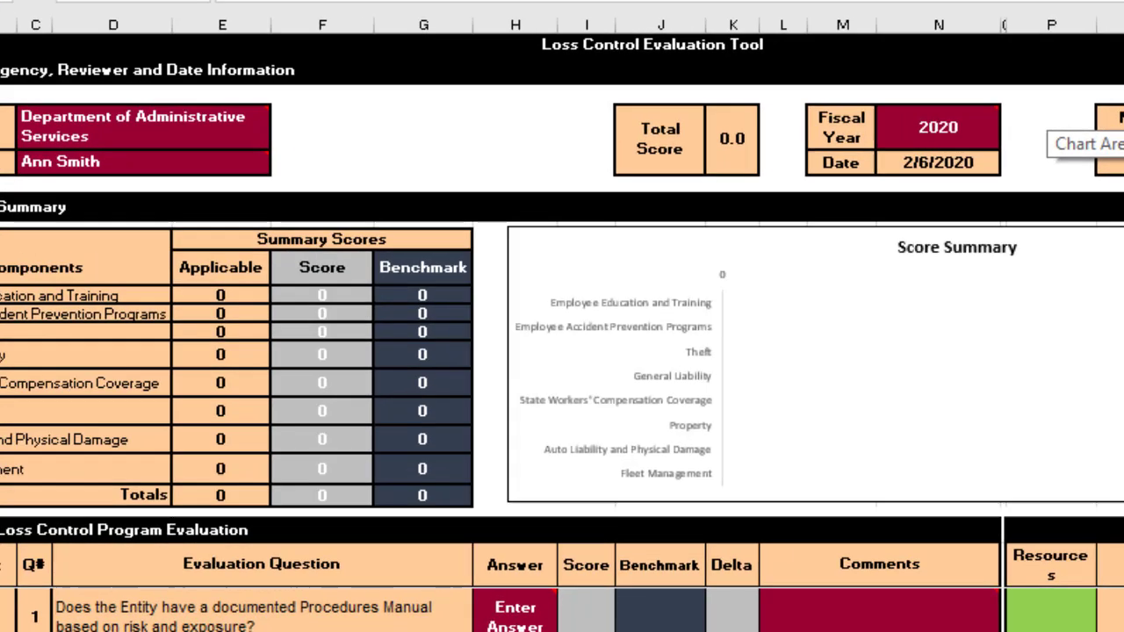
key(Tab)
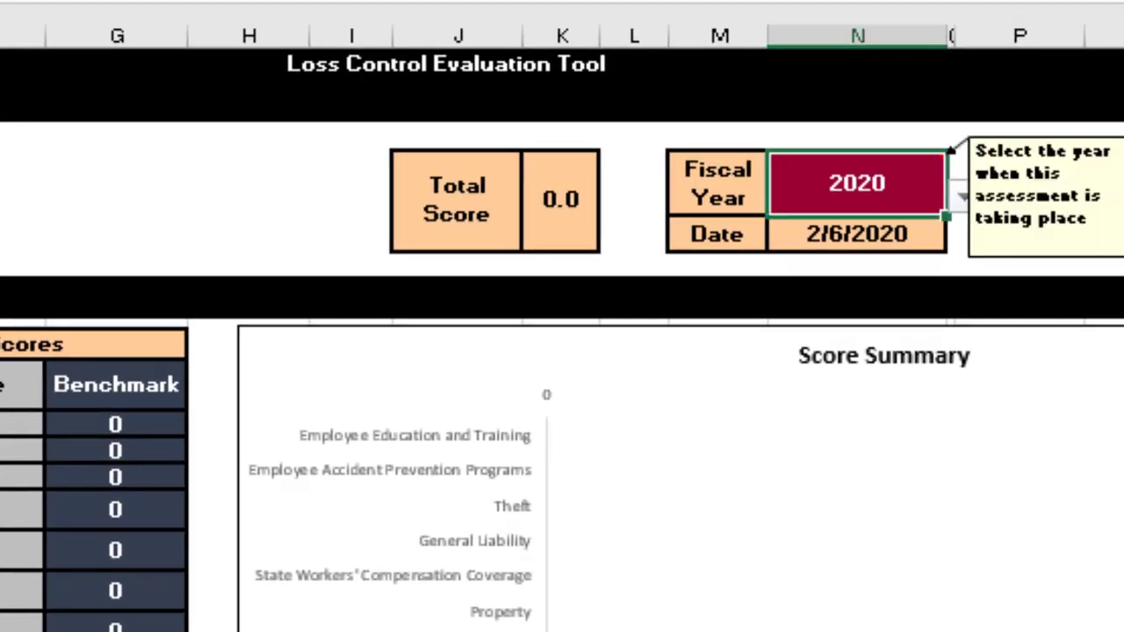
key(alt+Down)
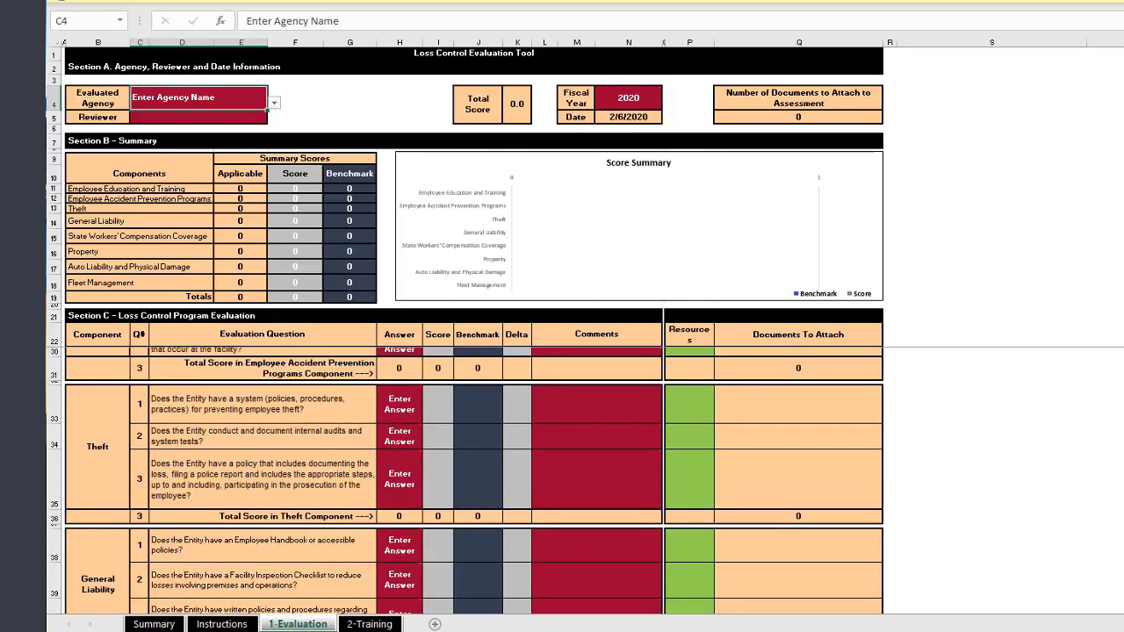
scroll(465, 483, down, 10)
scroll(474, 483, down, 5)
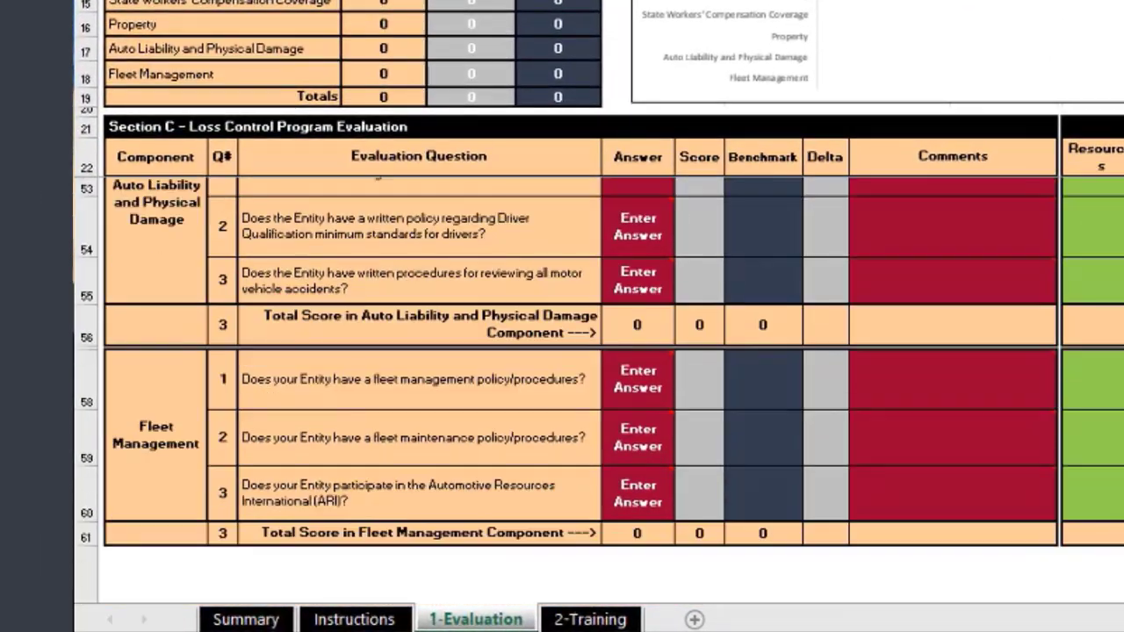
scroll(474, 395, down, 1)
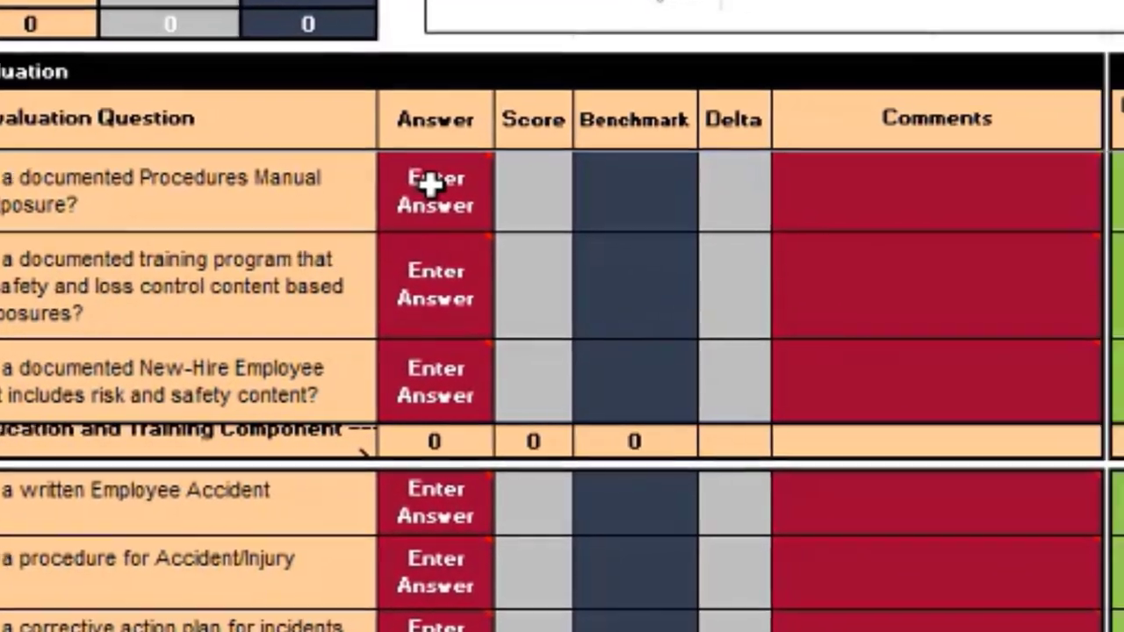
Answer the Documented Procedures Manual question Not Applicable, so its scores show N/A.
click(732, 214)
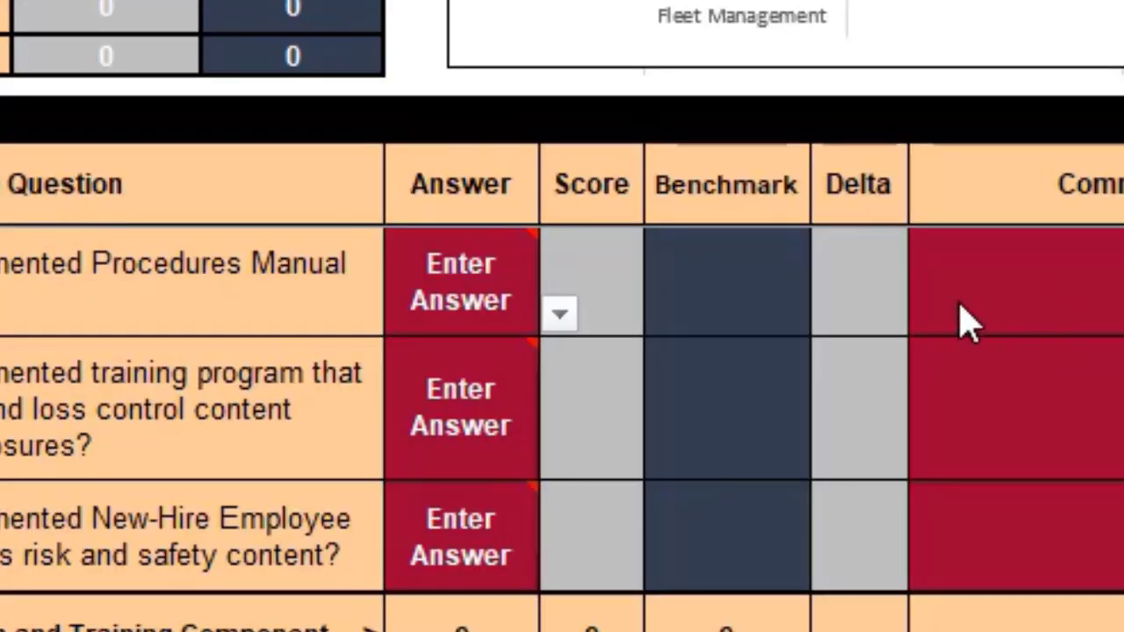
click(559, 316)
click(518, 372)
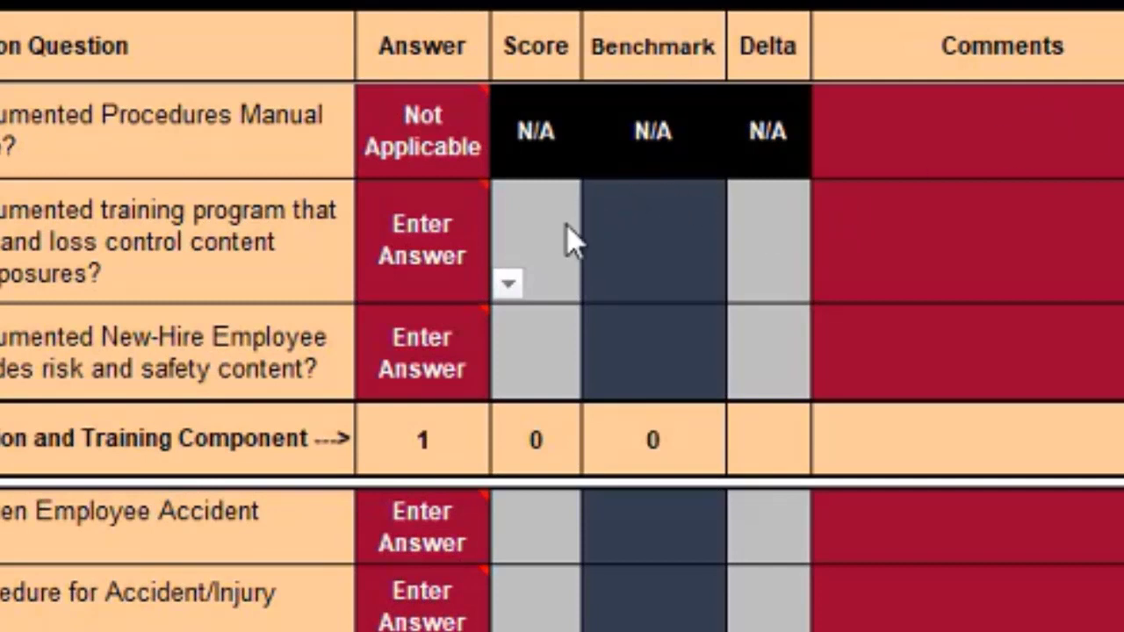
Answer the third training question with Draft Version.
click(506, 283)
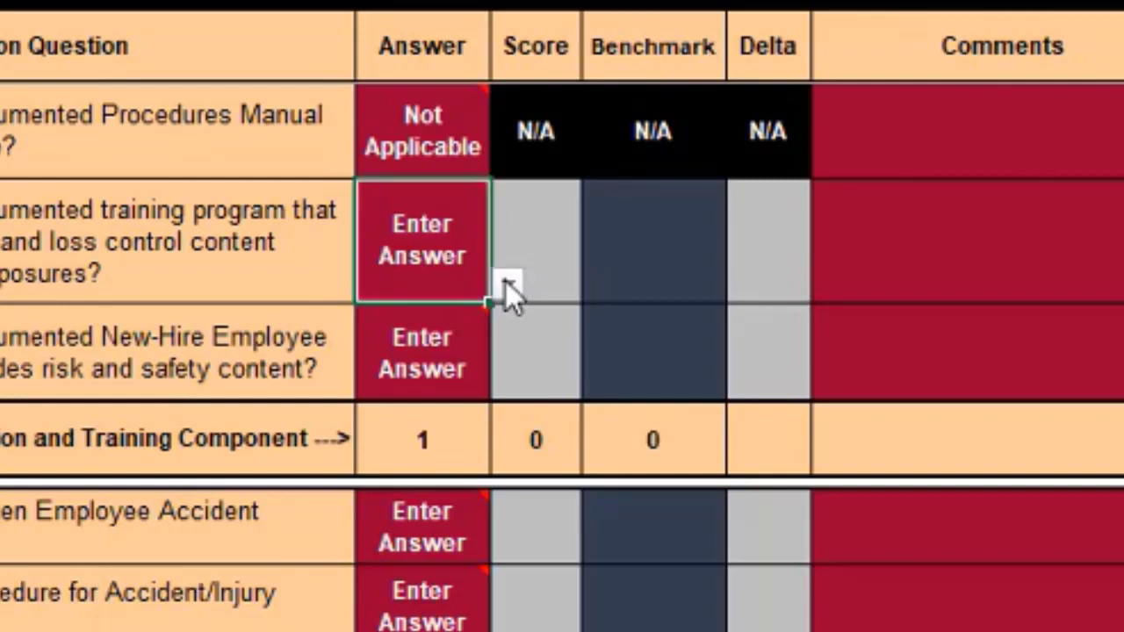
click(508, 287)
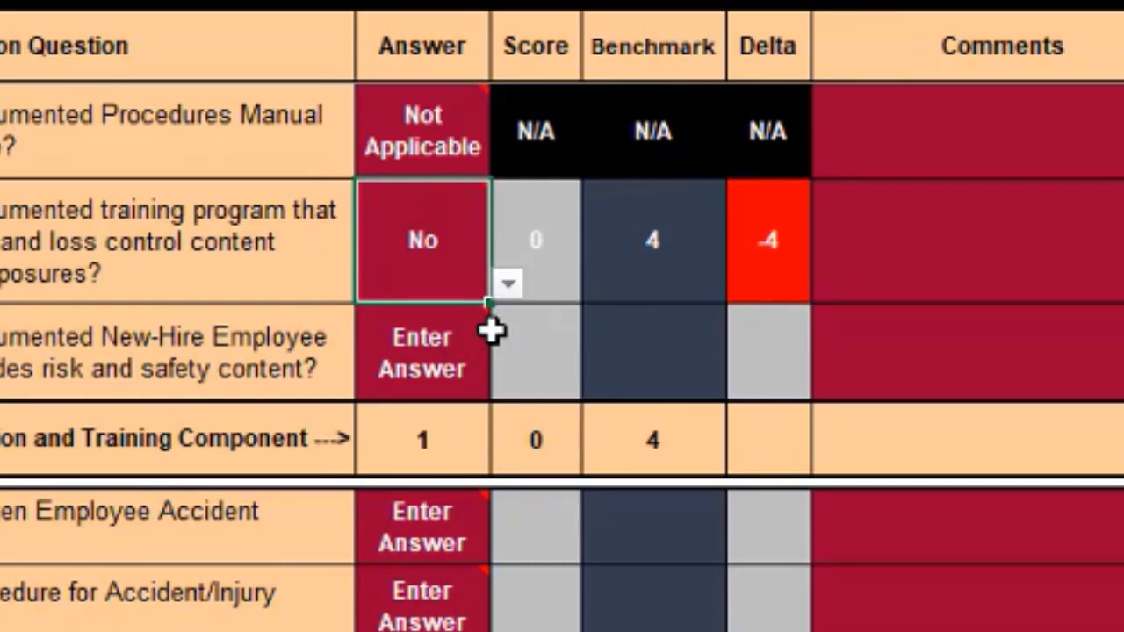
click(465, 370)
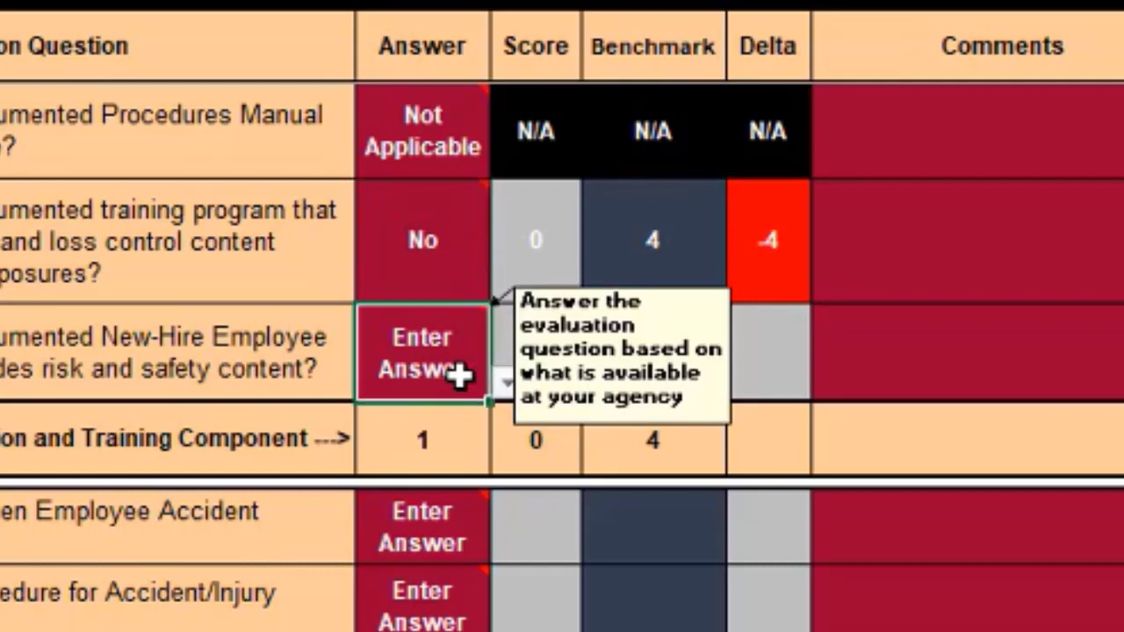
click(507, 382)
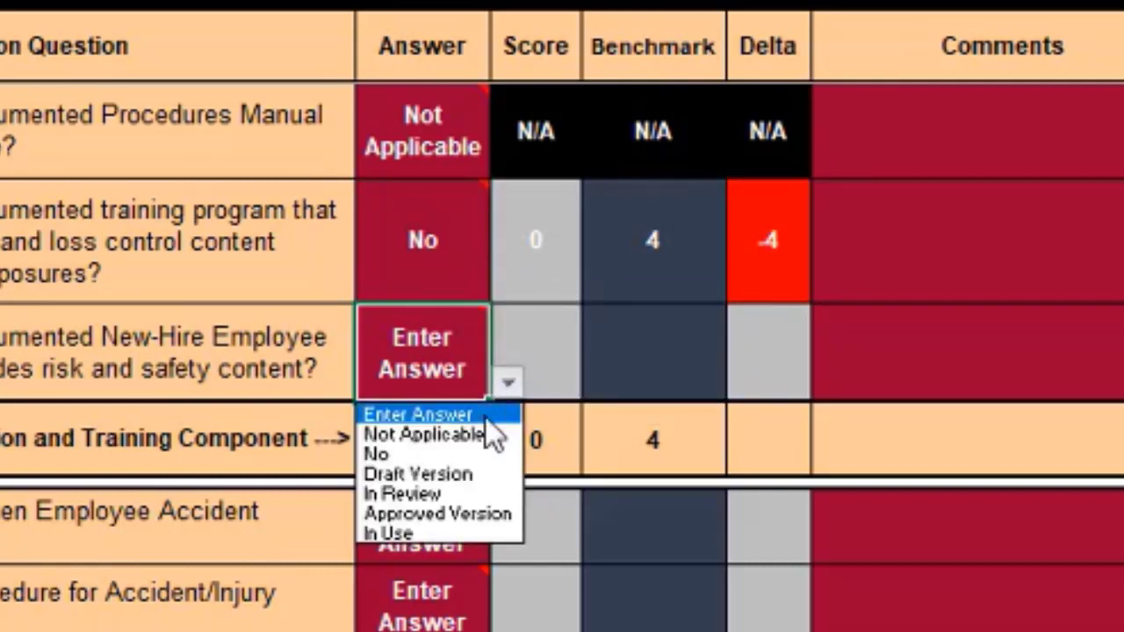
click(474, 475)
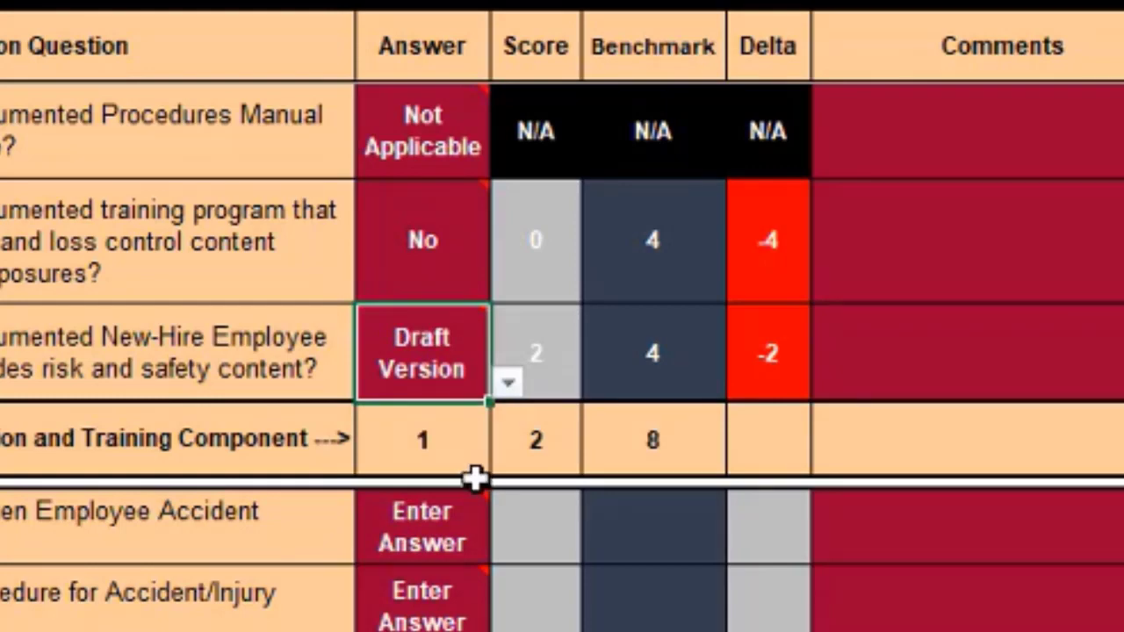
Answer the first accident prevention question with In Review.
click(467, 543)
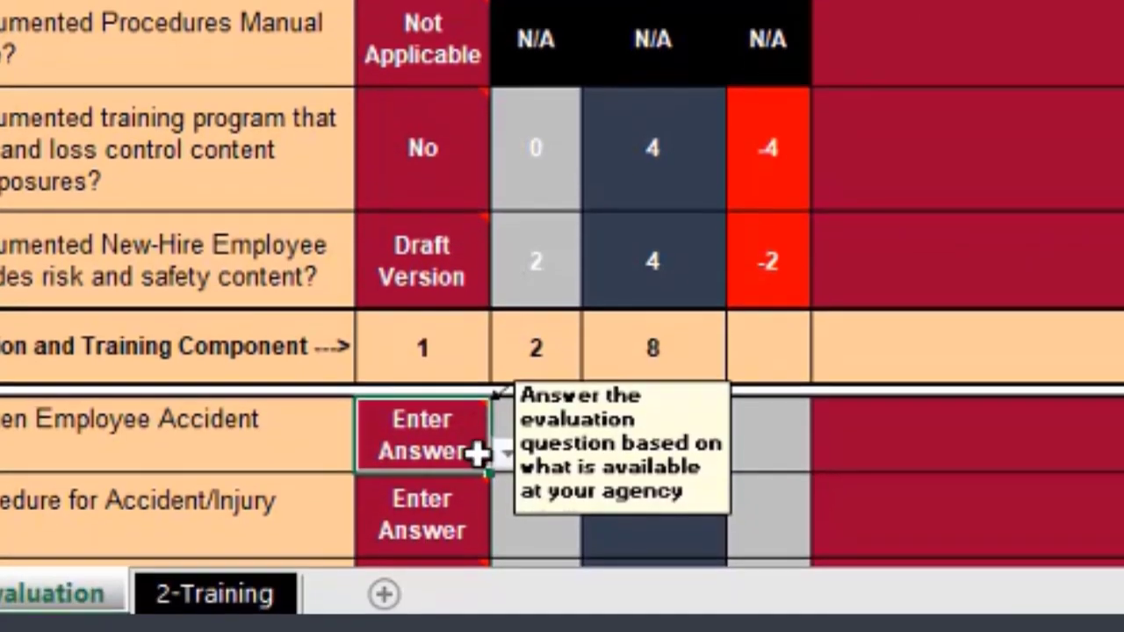
click(508, 457)
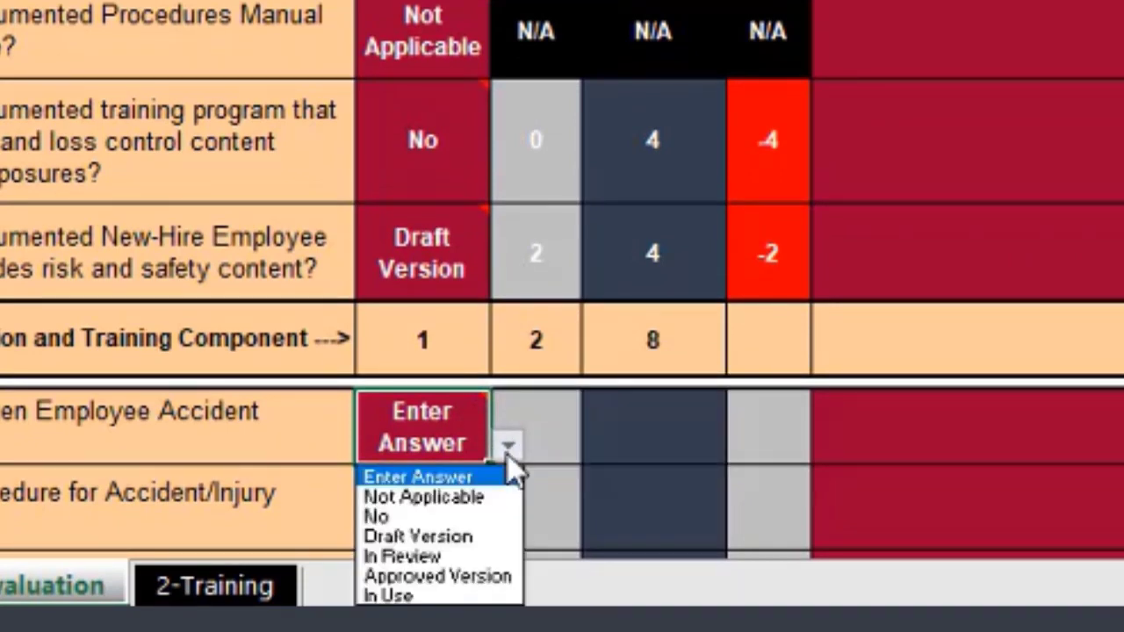
click(479, 558)
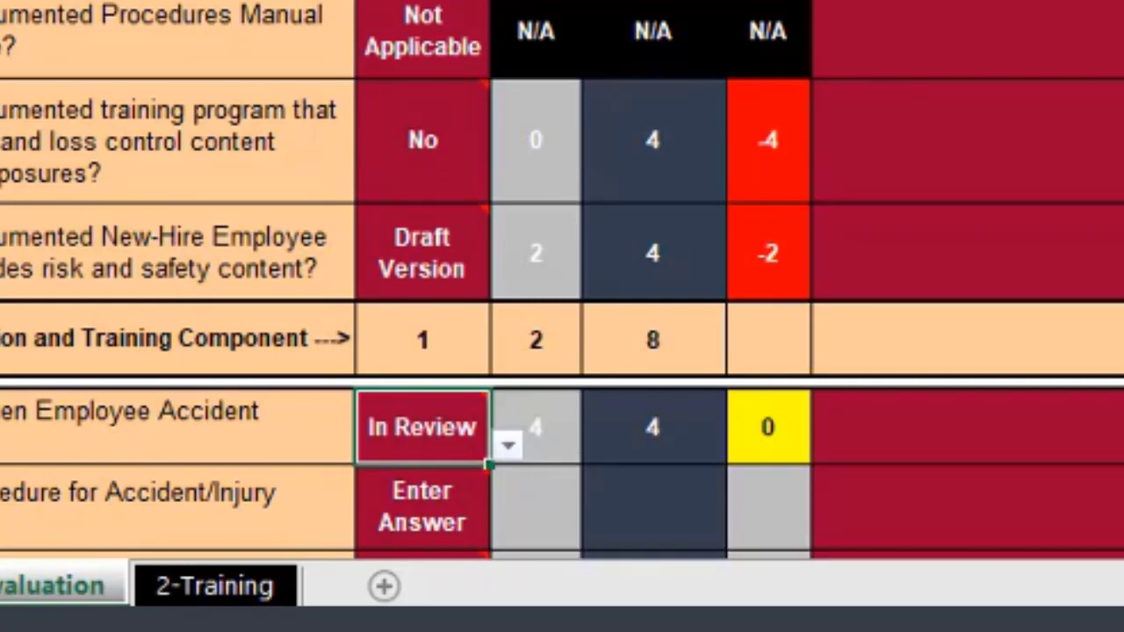
Answer the Accident/Injury procedure question Approved Version and the corrective action plan question In Use.
scroll(562, 281, down, 3)
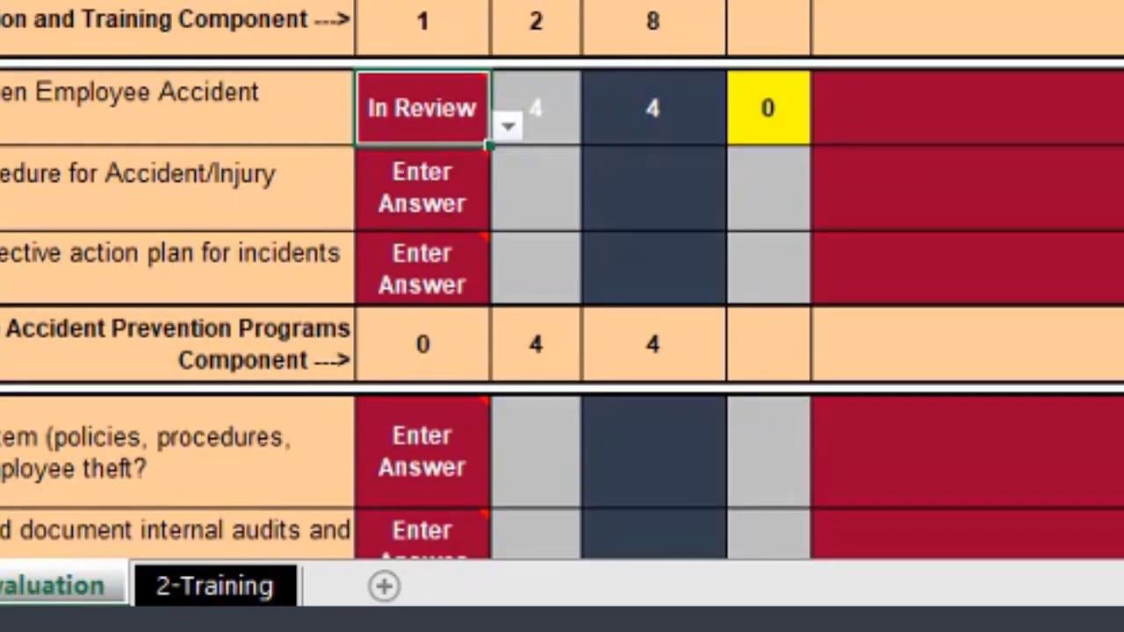
click(462, 201)
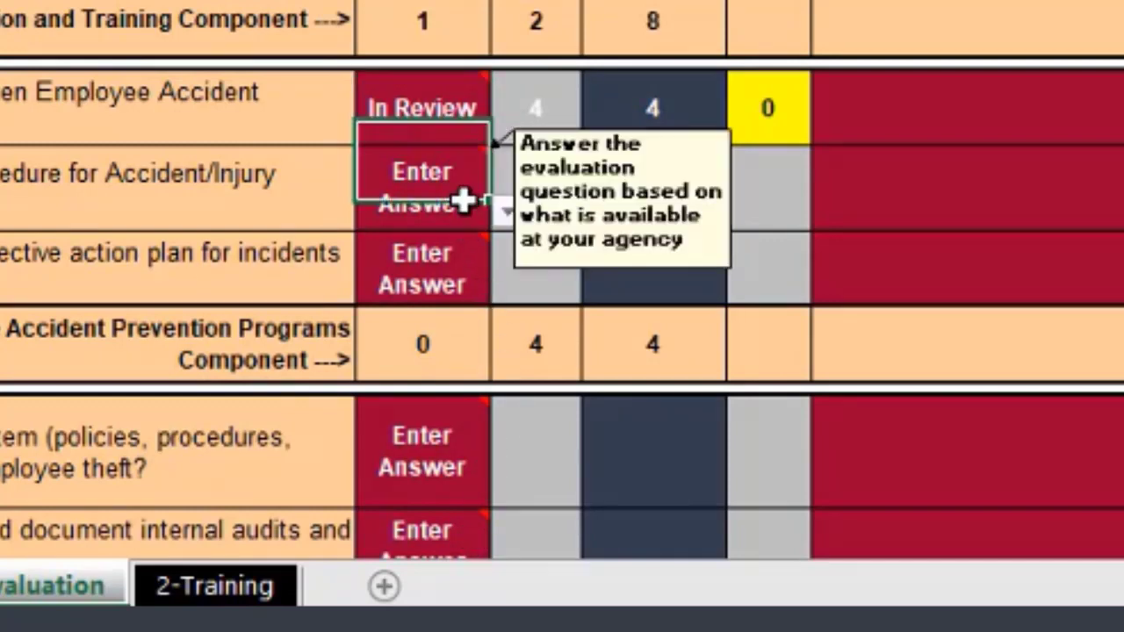
click(507, 212)
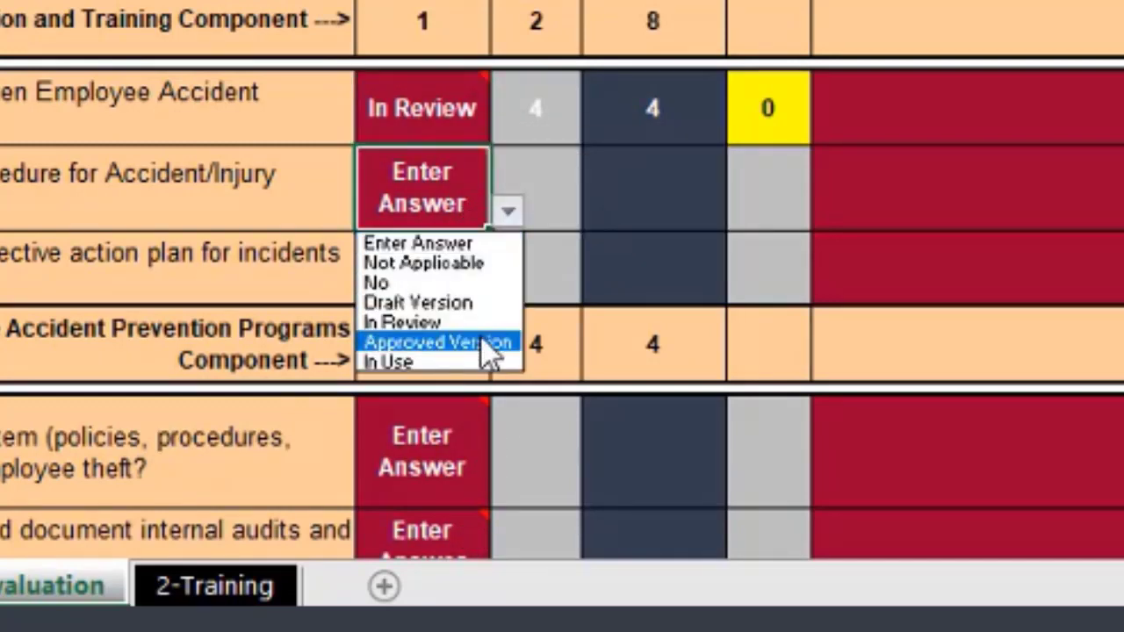
click(491, 343)
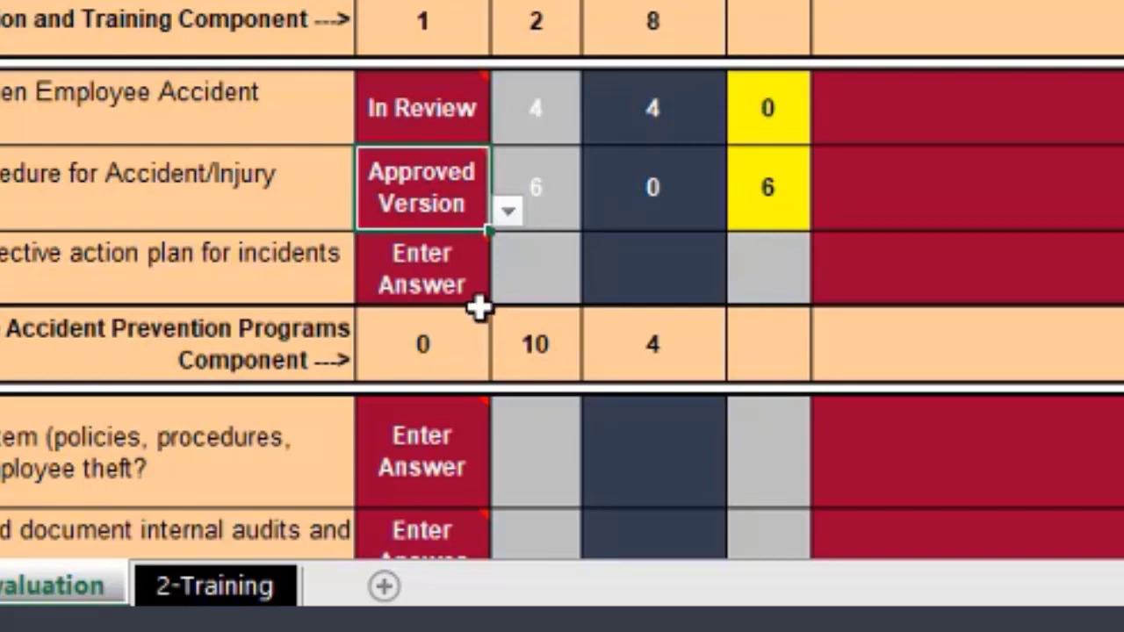
click(453, 283)
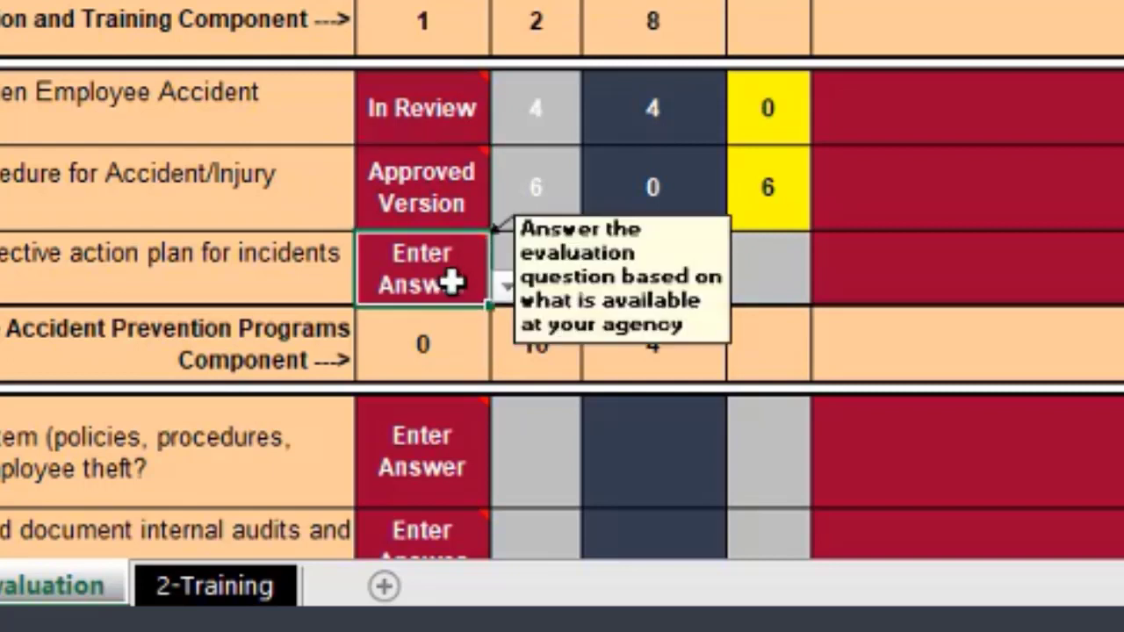
click(508, 287)
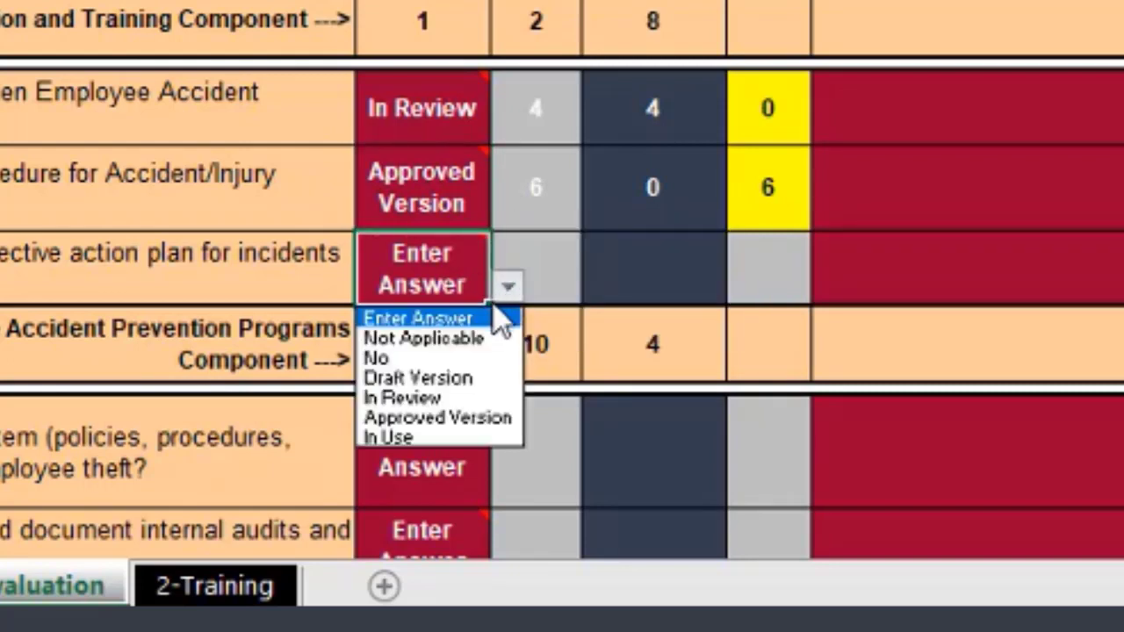
click(452, 439)
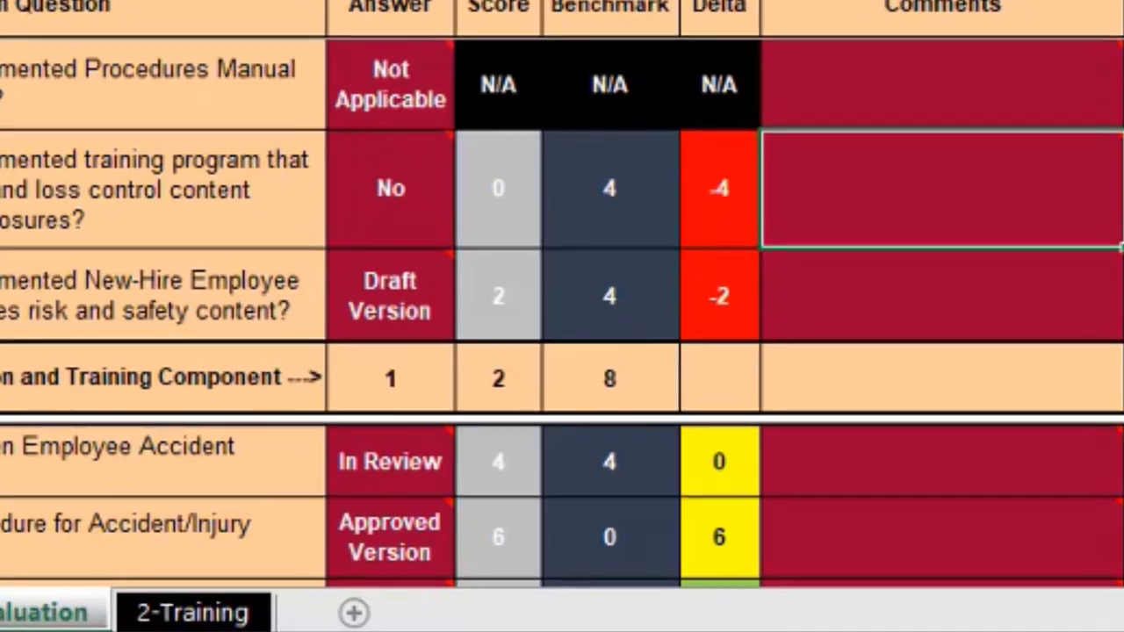
Scroll down the 1-Evaluation sheet toward the Question 2 training resources.
scroll(562, 378, down, 3)
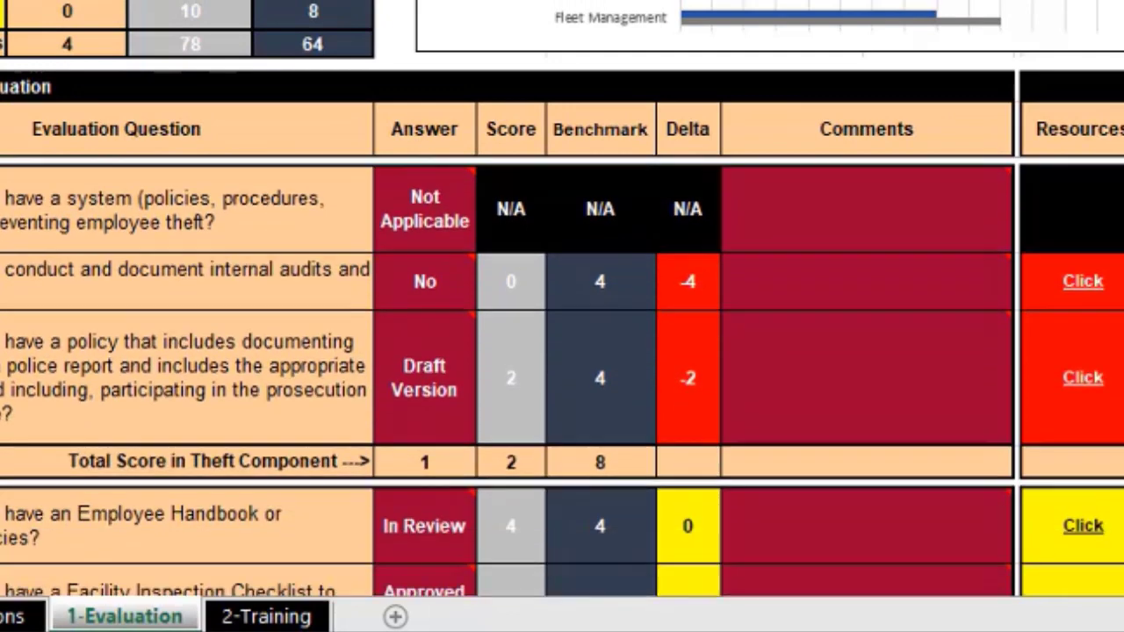
scroll(562, 378, down, 1)
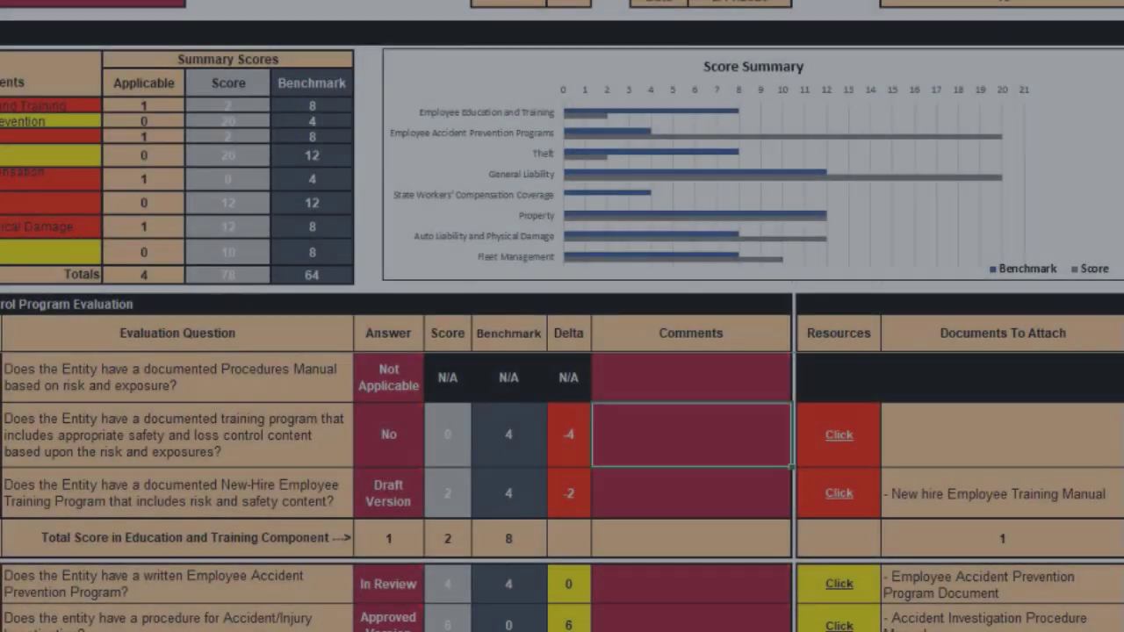
scroll(562, 492, down, 5)
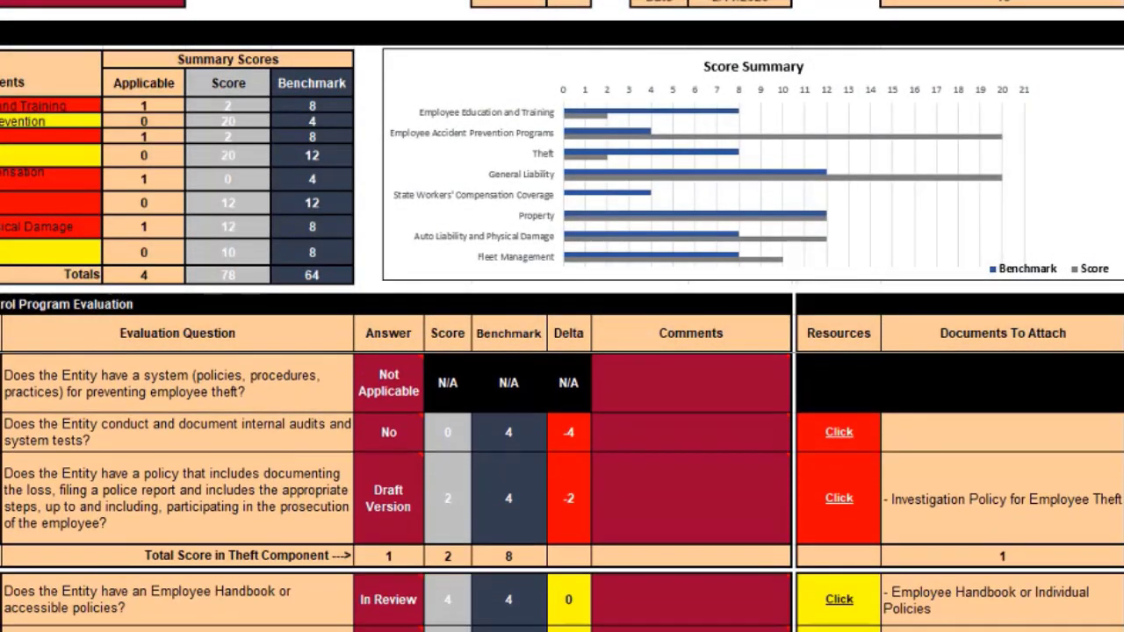
scroll(562, 491, down, 2)
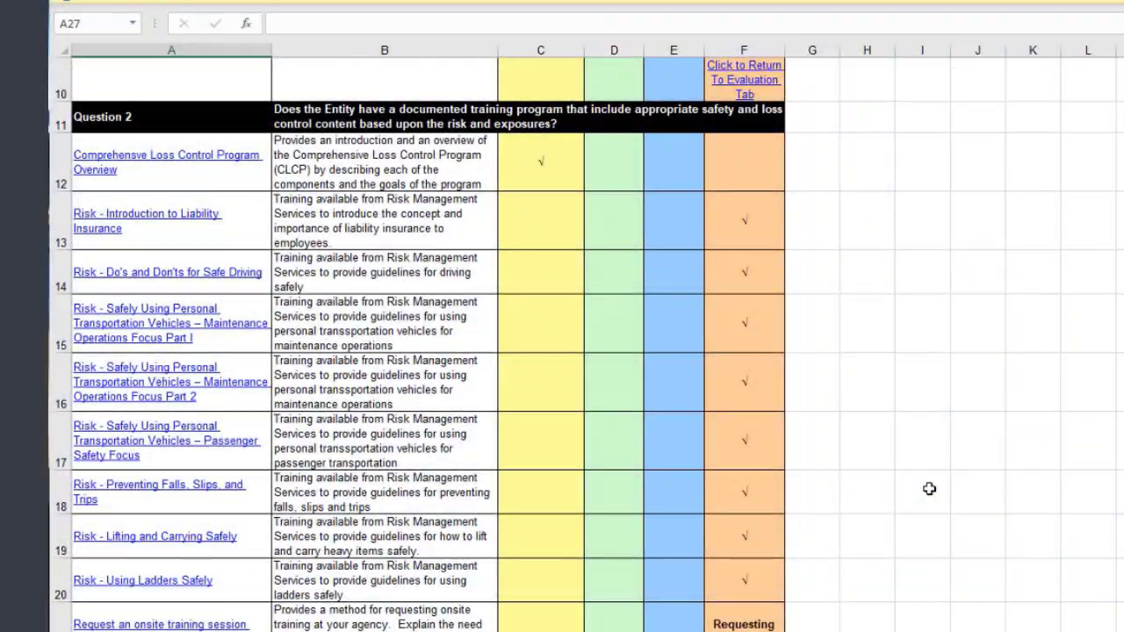
Scroll the 1-Evaluation sheet to show the summary scores and score chart.
scroll(929, 488, up, 3)
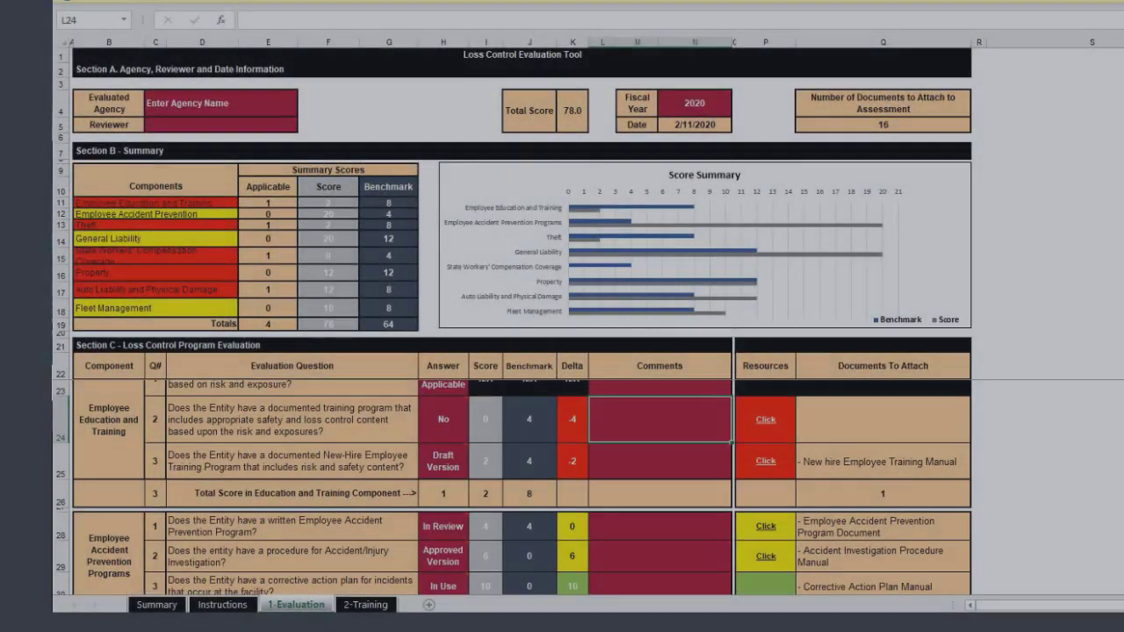
scroll(513, 488, down, 1)
scroll(513, 488, down, 3)
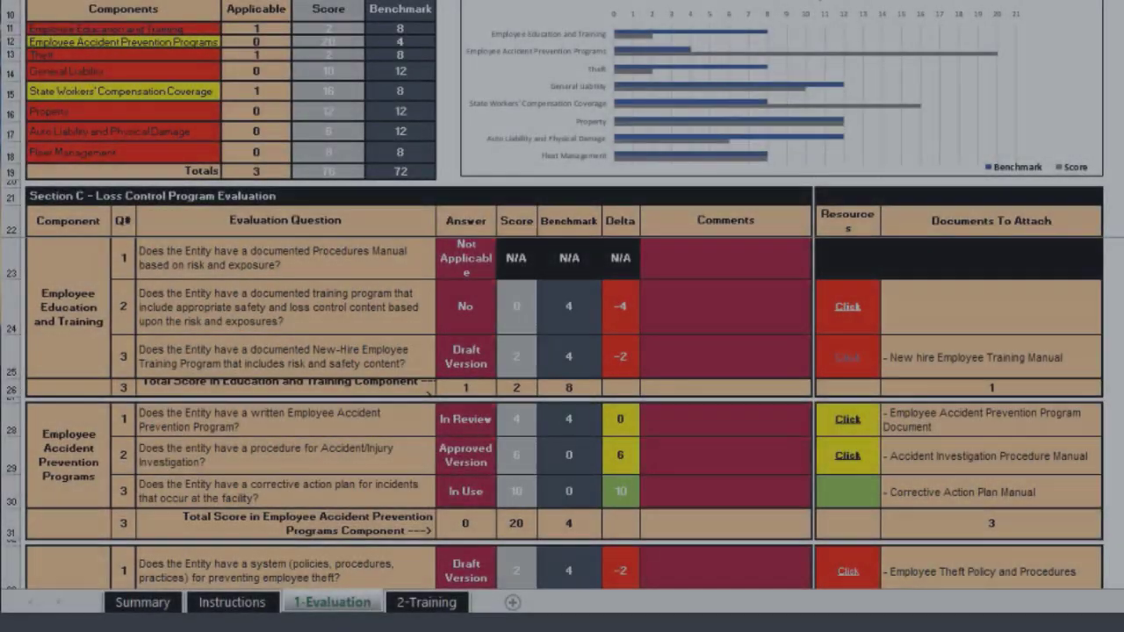
Review the answered components on 1-Evaluation, then switch to the Summary sheet.
scroll(562, 404, down, 3)
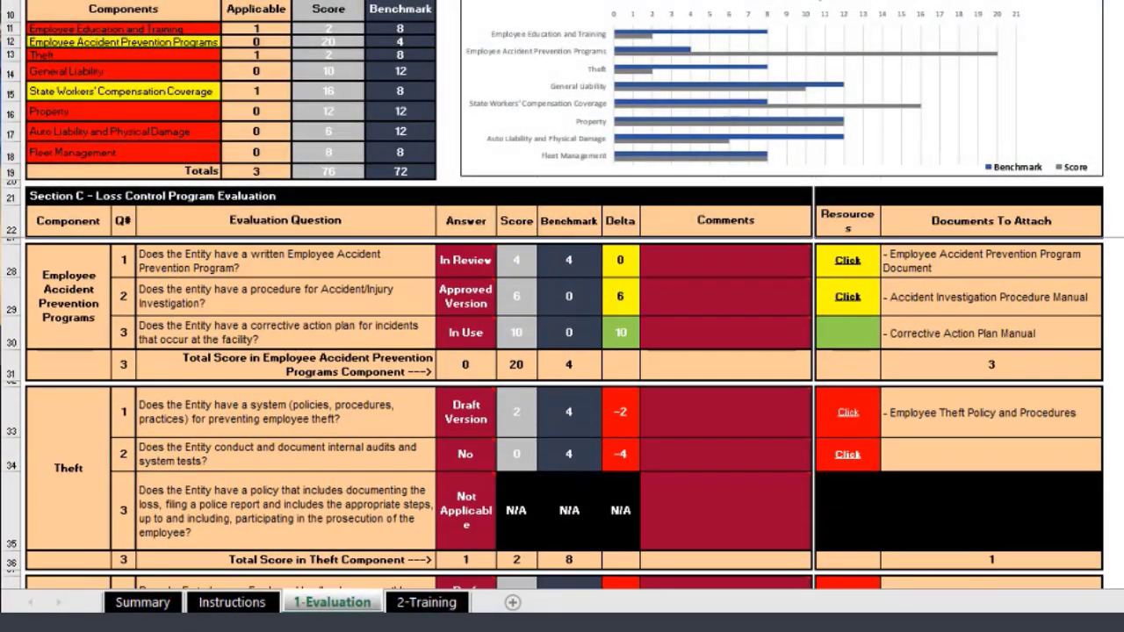
scroll(562, 413, down, 5)
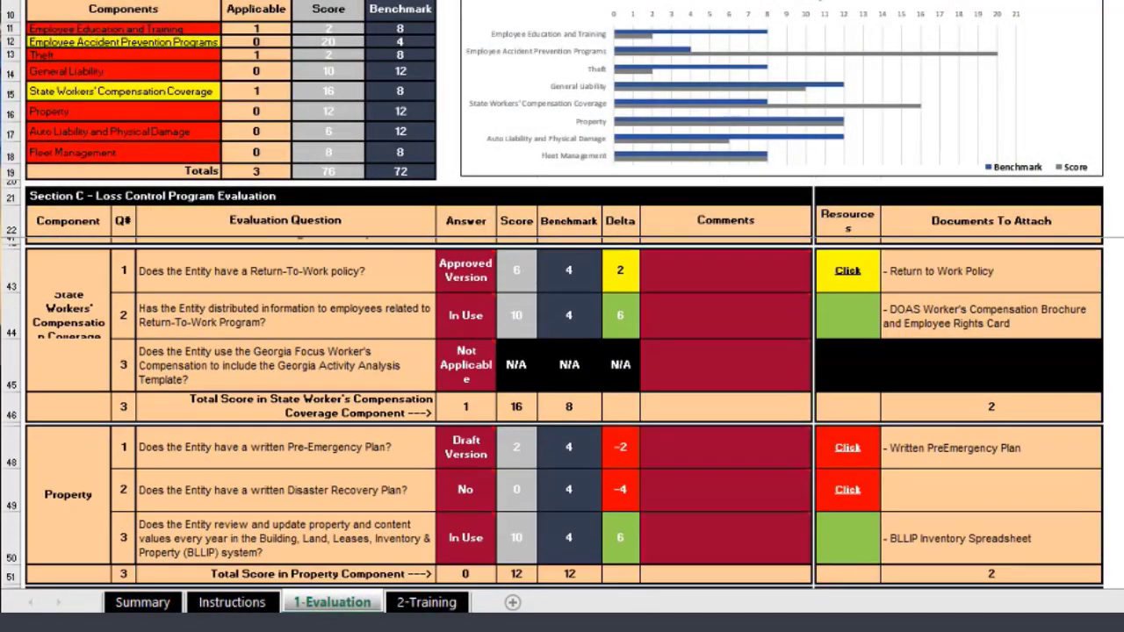
scroll(562, 413, down, 5)
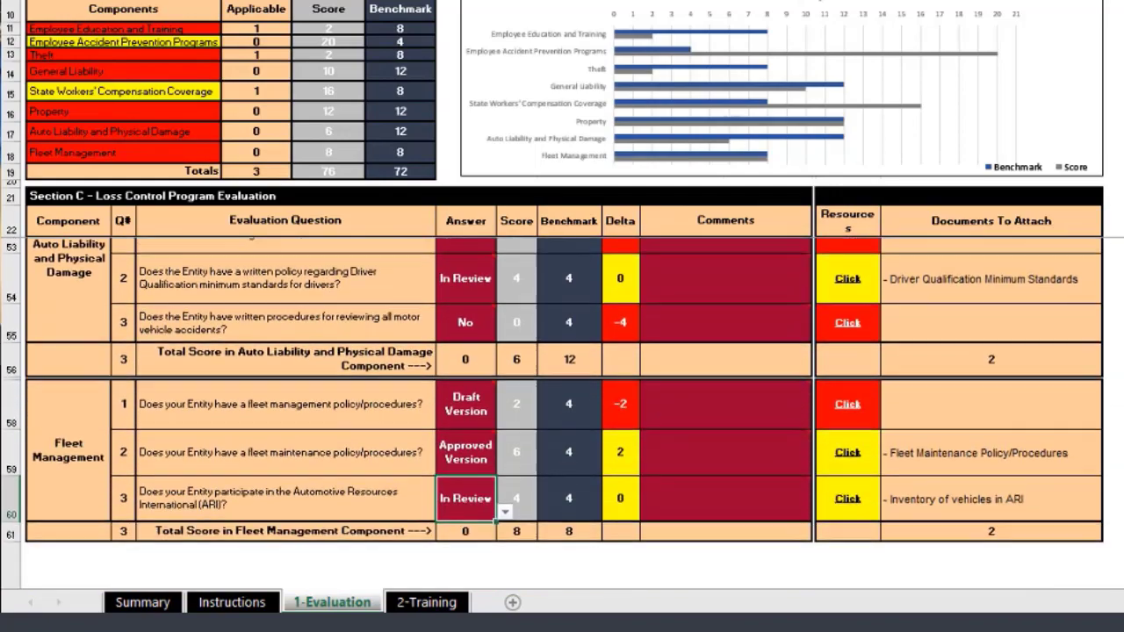
scroll(562, 413, down, 2)
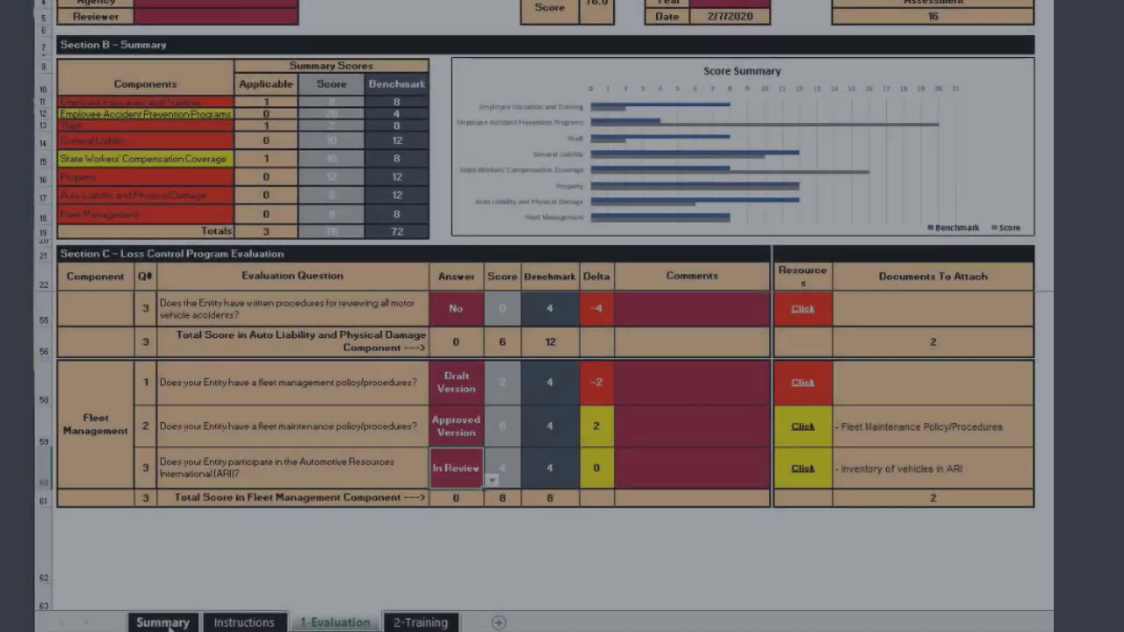
click(162, 623)
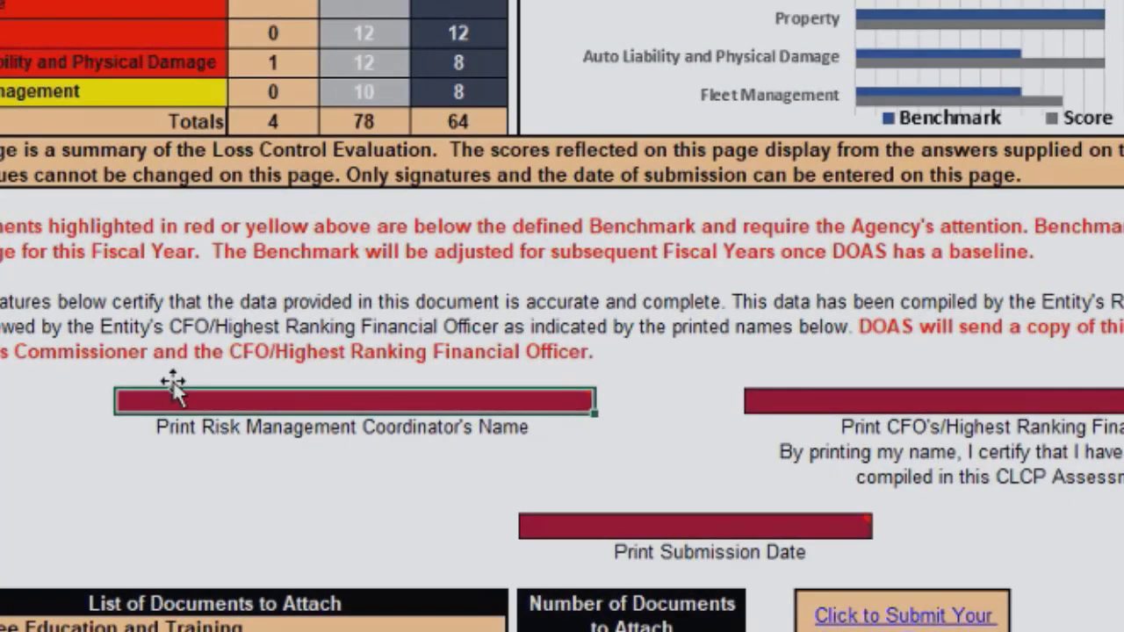
Enter the Risk Management Coordinator's name and a submission date of 2/11/2020.
text(A)
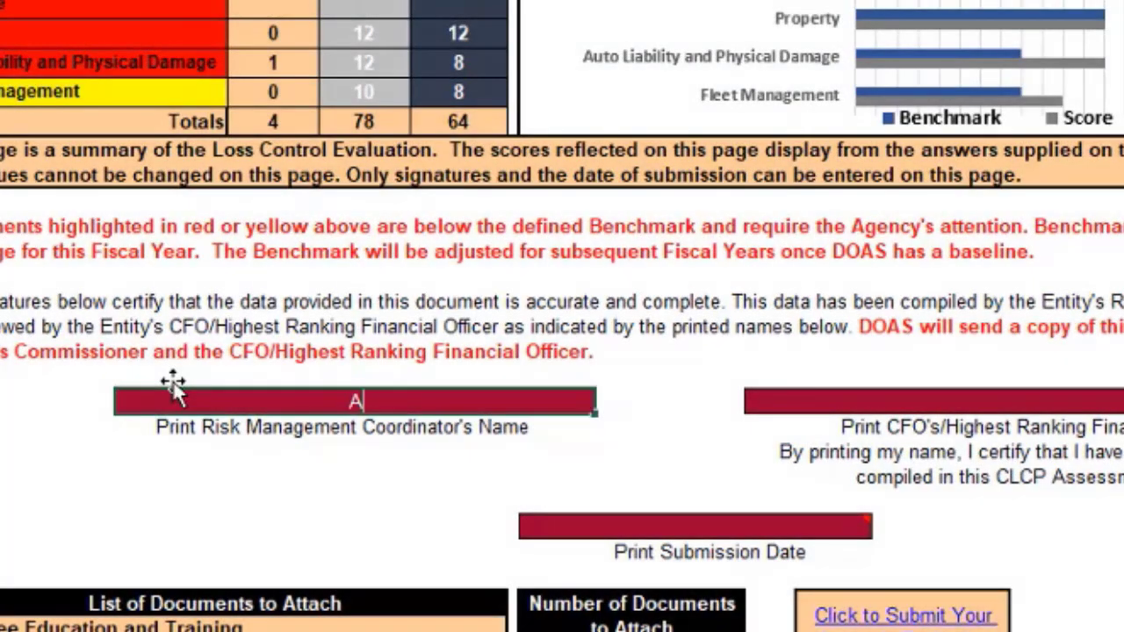
text(nn Smith)
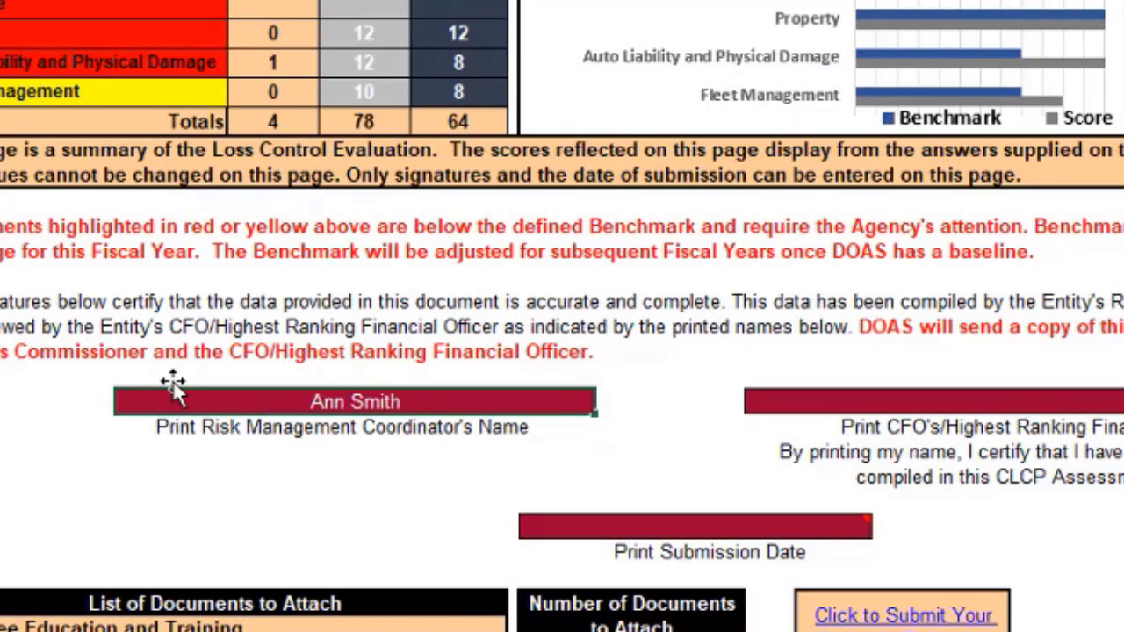
click(632, 528)
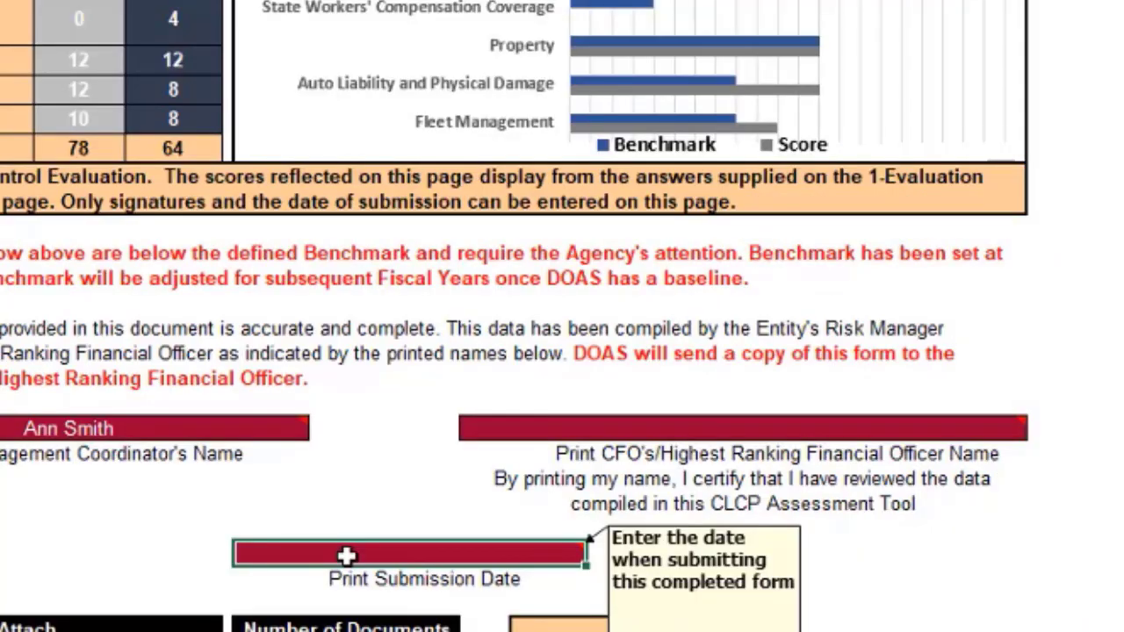
text(2)
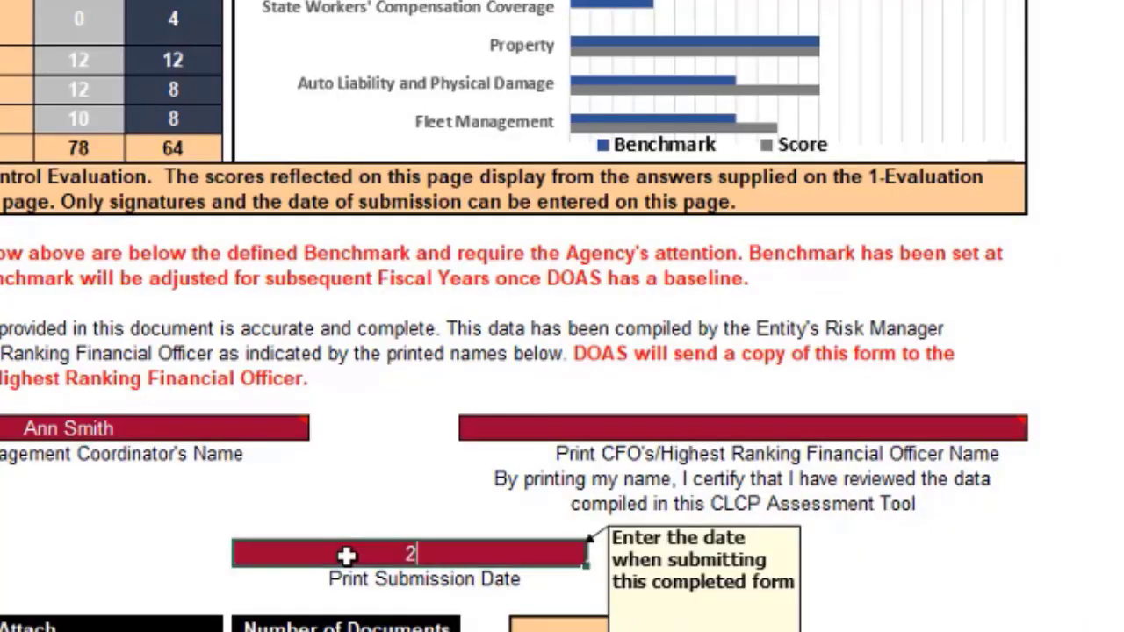
text(/11/20)
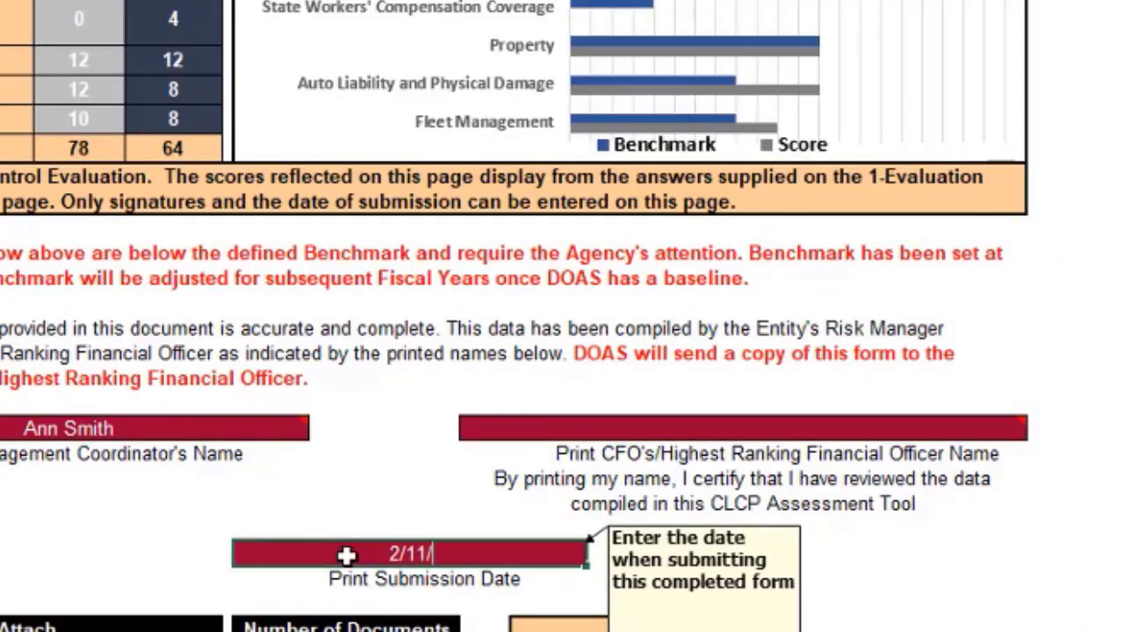
text(20)
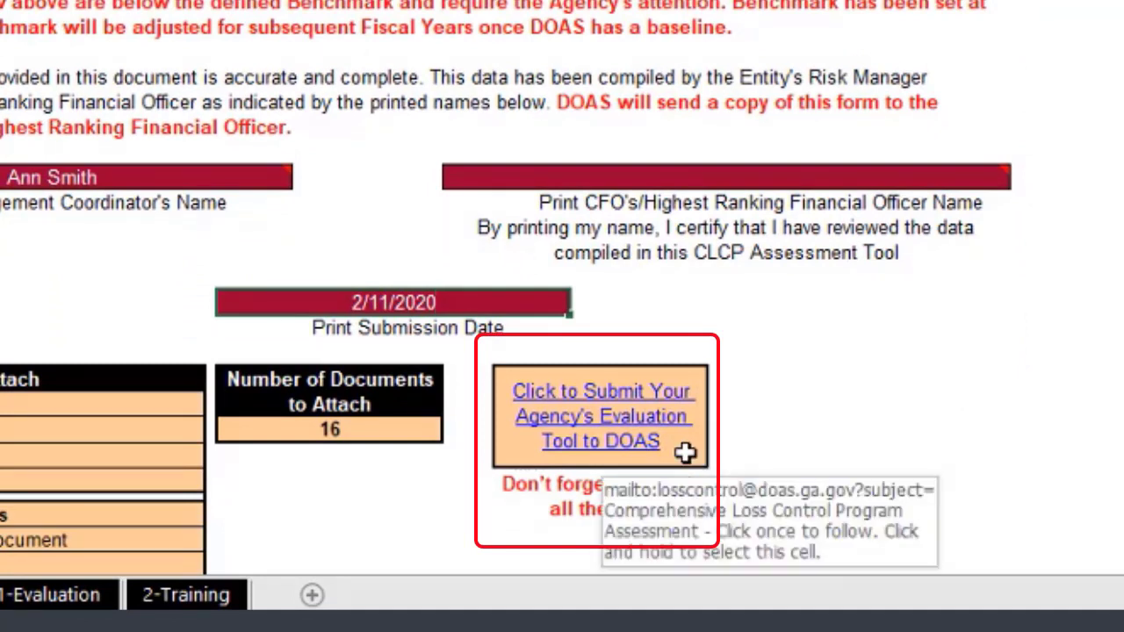
Commit the 2/11/2020 submission date and start the evaluation from the Instructions sheet.
click(639, 416)
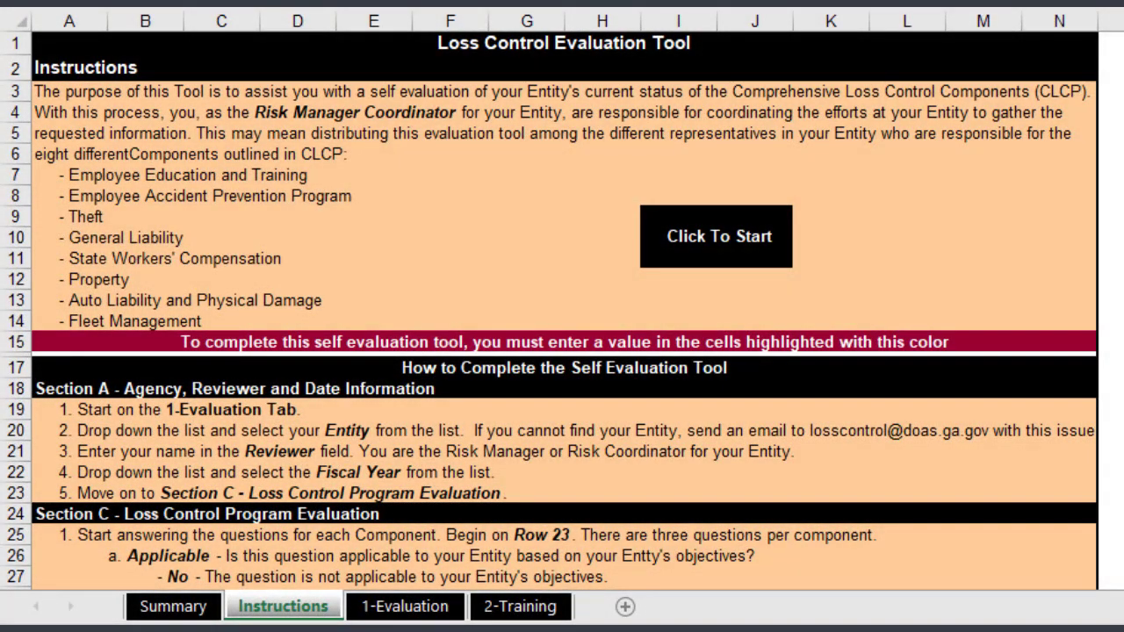
click(727, 244)
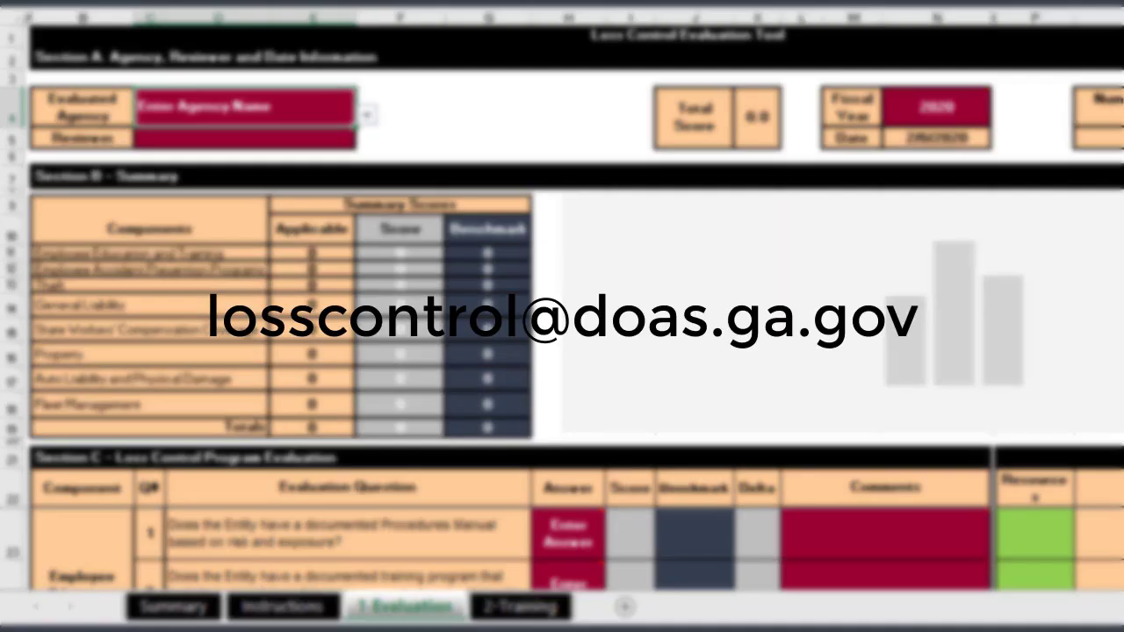